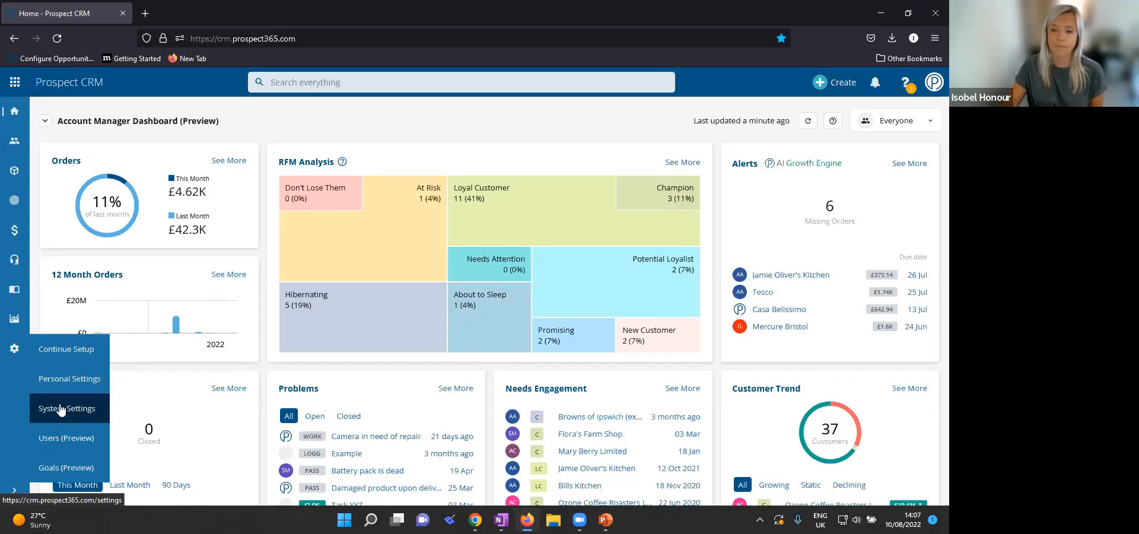
# Open the system settings, search them for "document templates" and open the Document Templates configuration.
pyautogui.click(62, 410)
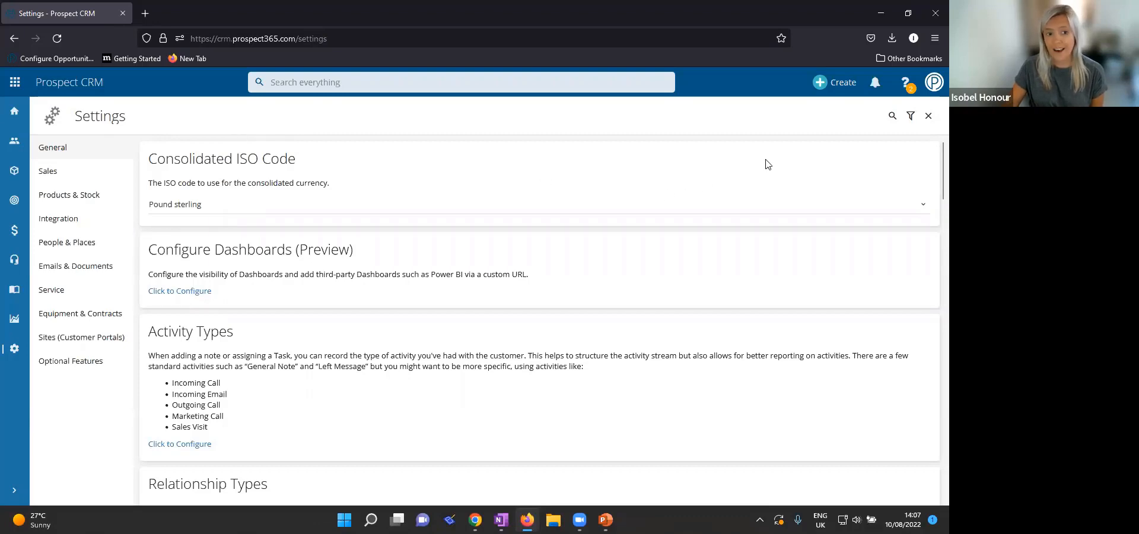
pyautogui.click(893, 115)
pyautogui.write('document templates')
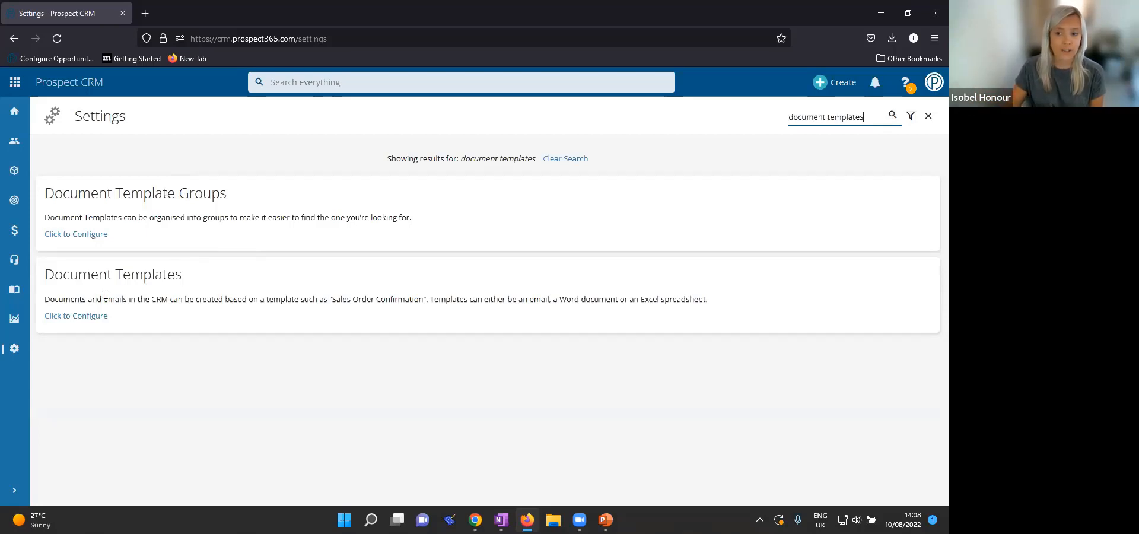
pyautogui.click(91, 317)
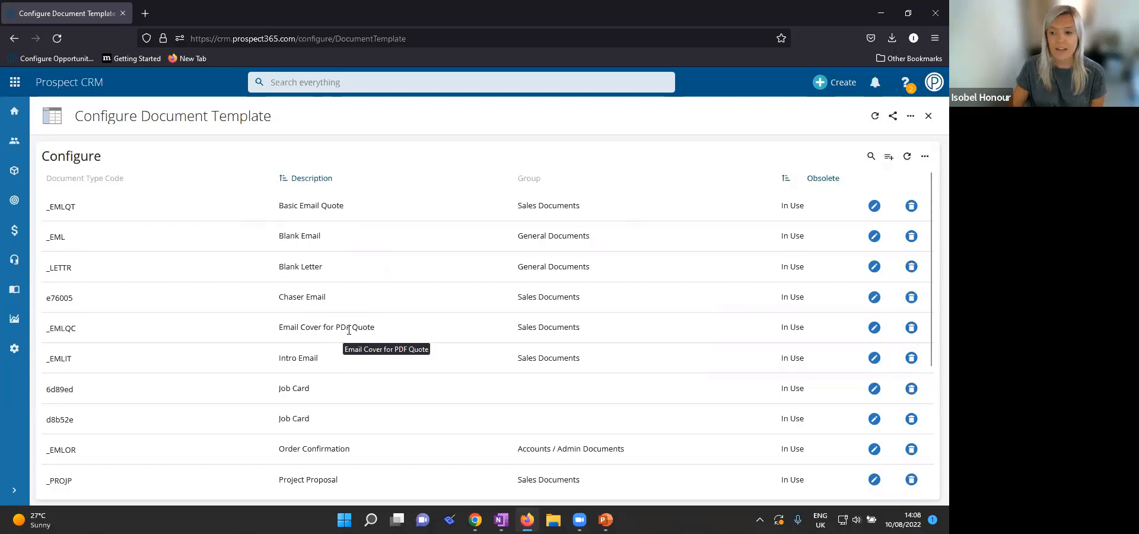
# Look through the list of configured document templates, including the email, quote and order confirmation entries.
pyautogui.scroll(-5, 344, 330)
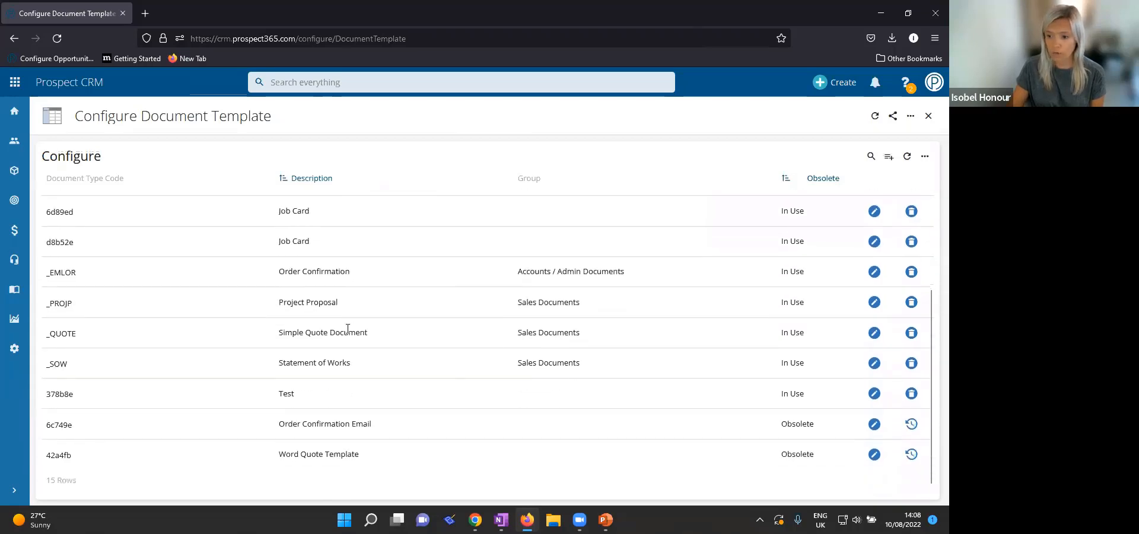
pyautogui.scroll(3, 348, 330)
pyautogui.scroll(2, 348, 330)
pyautogui.scroll(-3, 348, 336)
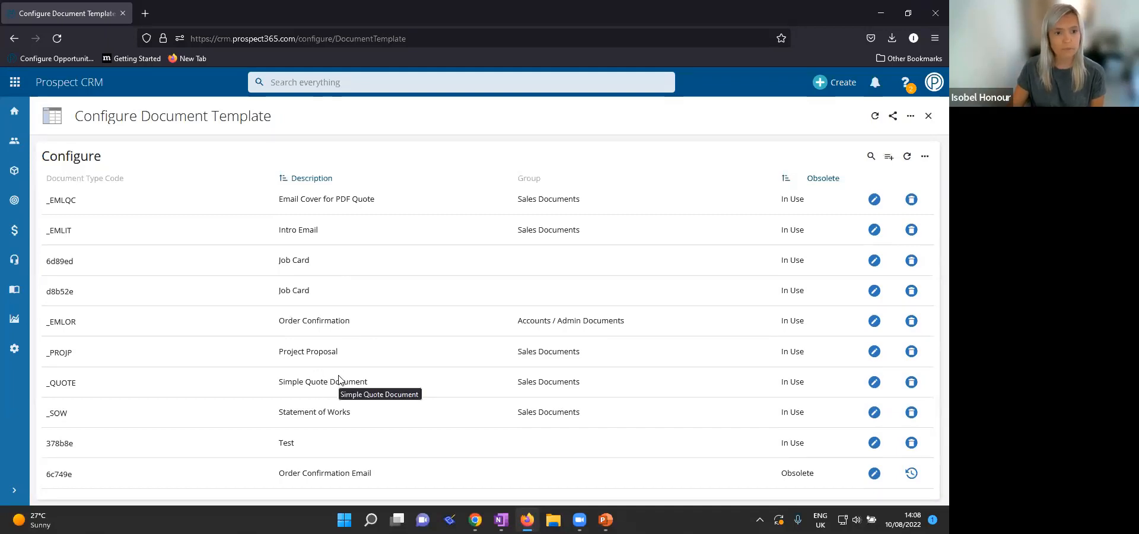
pyautogui.scroll(3, 339, 380)
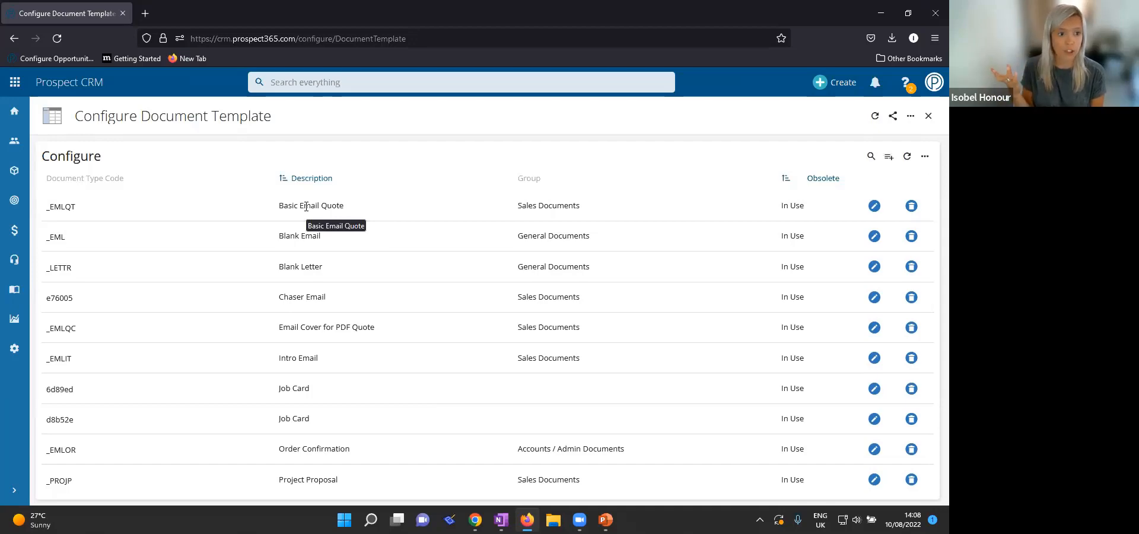
pyautogui.scroll(-2, 306, 206)
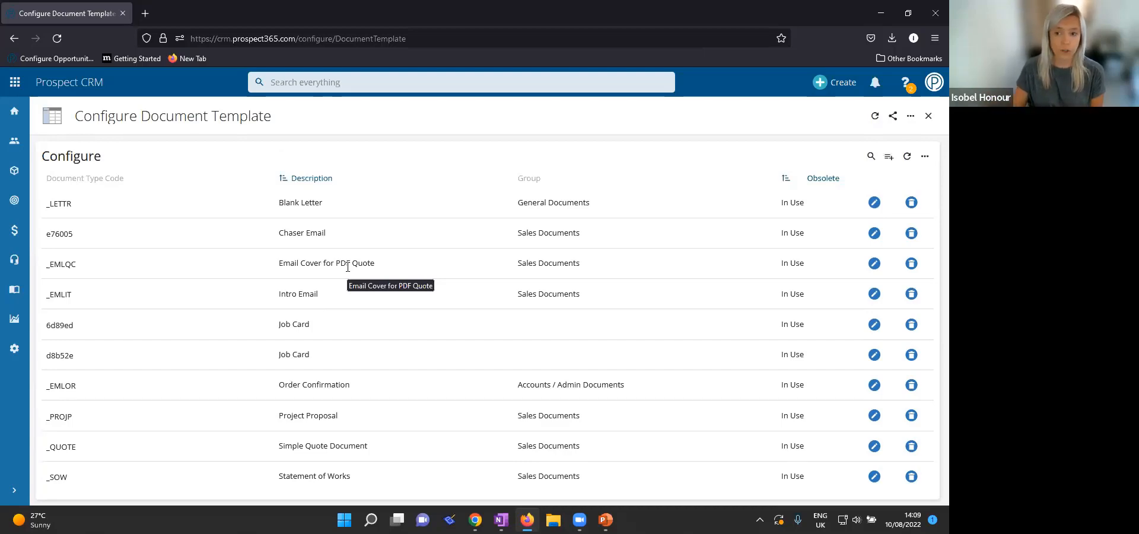
pyautogui.scroll(-2, 415, 407)
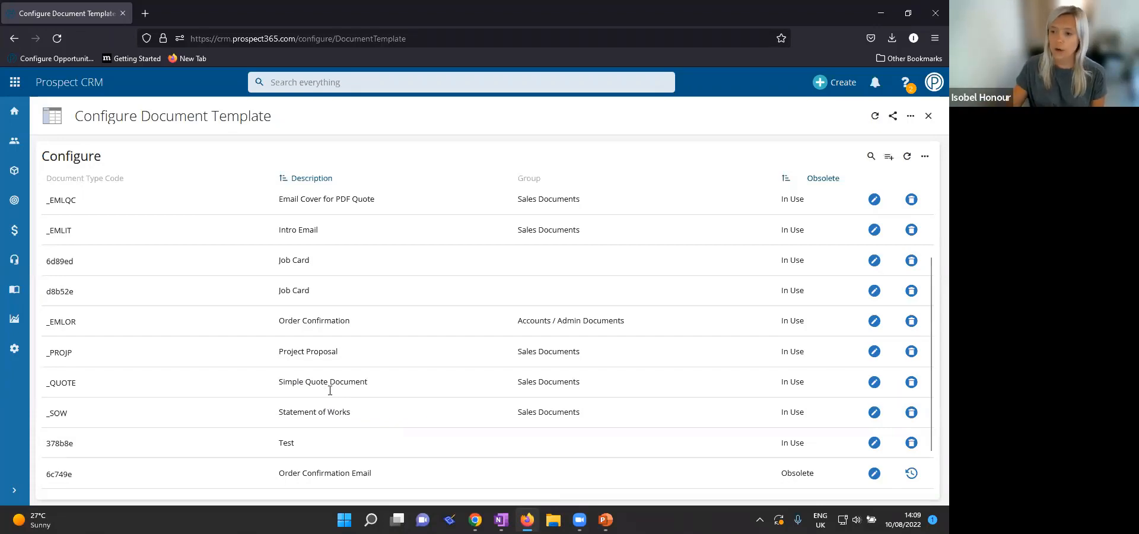
pyautogui.scroll(4, 349, 385)
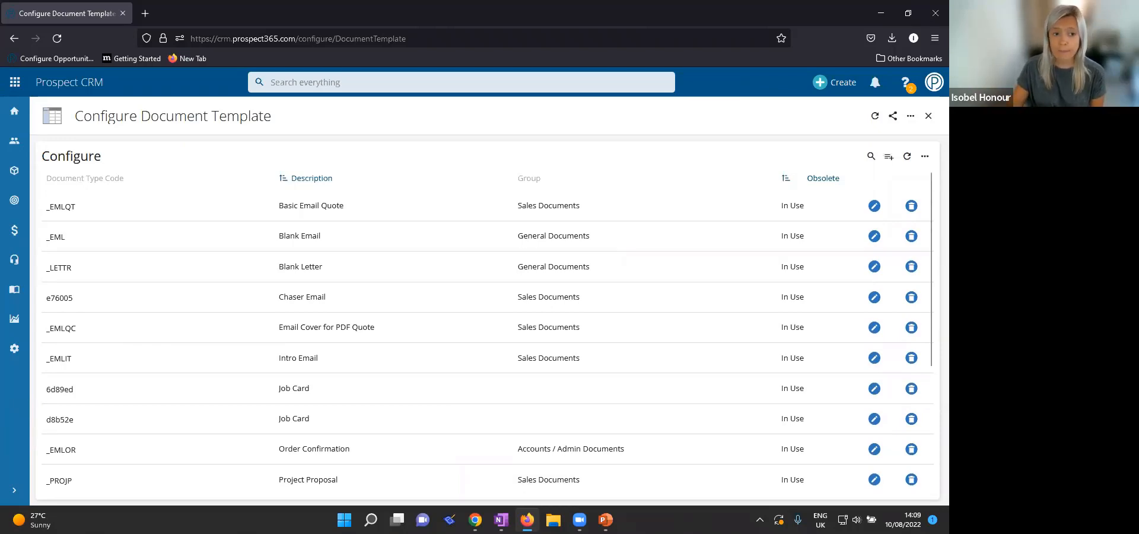
# Edit the Basic Email Quote template so its closing sentence ends with "contact our sales team.".
pyautogui.click(876, 208)
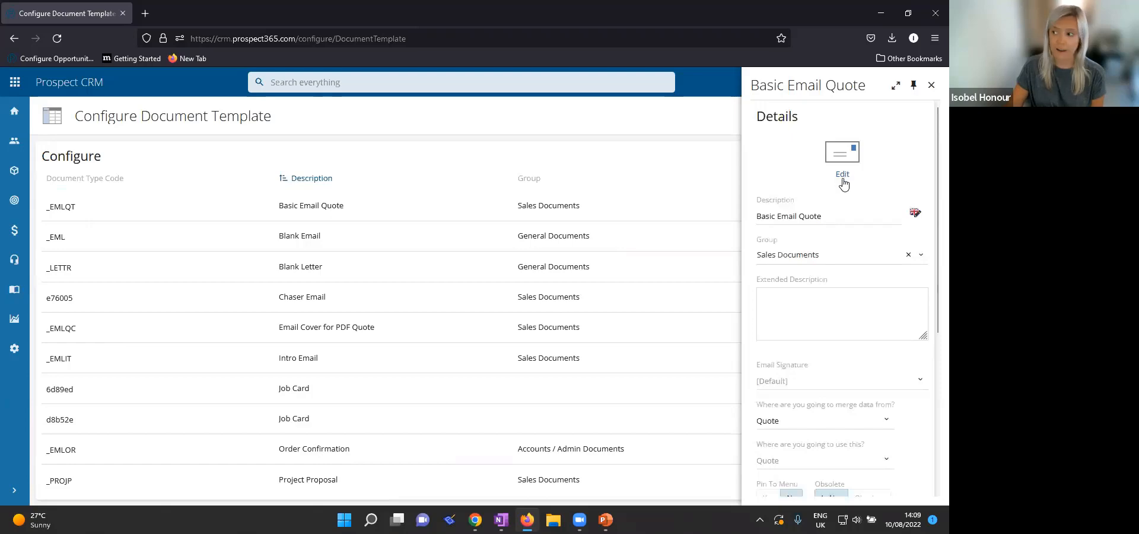
pyautogui.click(843, 174)
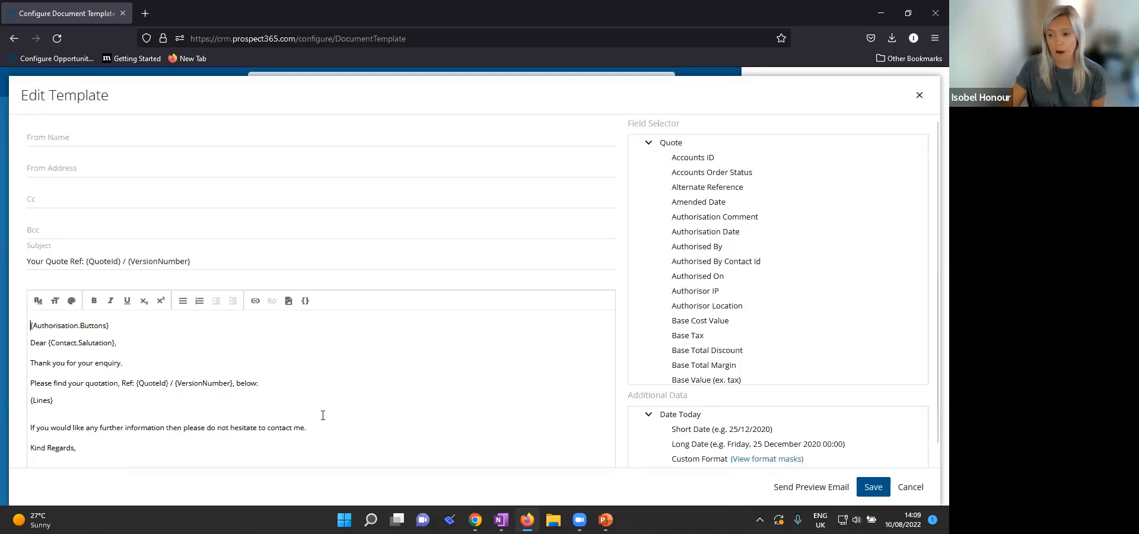
pyautogui.tripleClick(276, 417)
pyautogui.moveTo(306, 428); pyautogui.dragTo(269, 429)
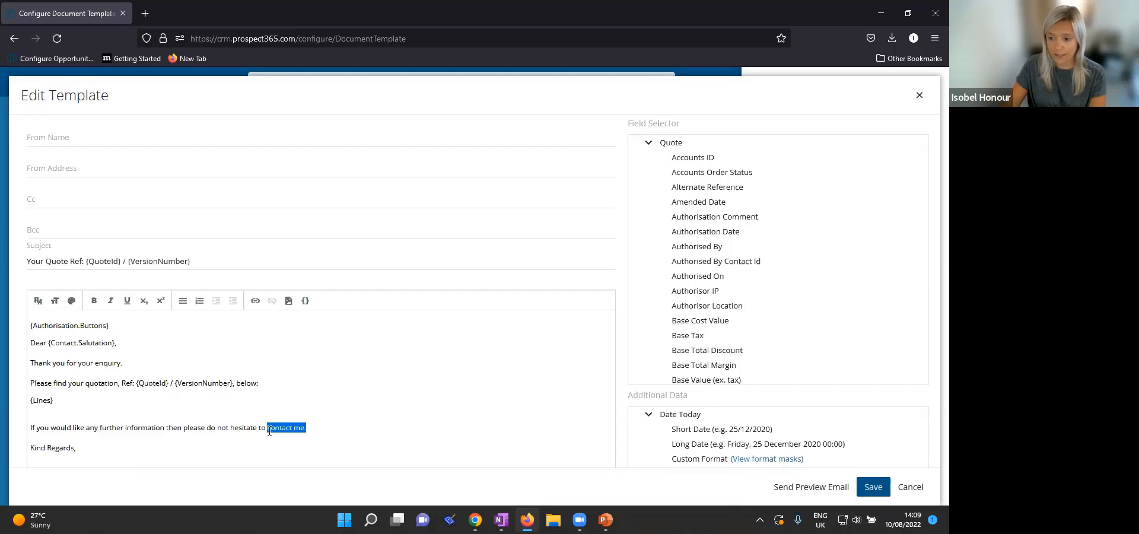
pyautogui.click(293, 431)
pyautogui.hotkey('shift', 'End')
pyautogui.write('our sales team.')
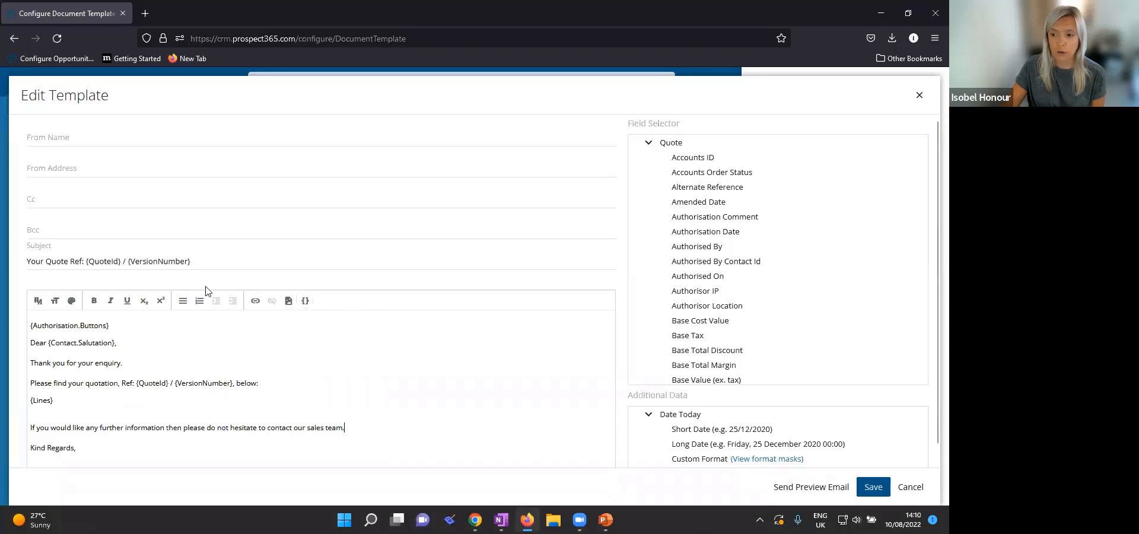
# Examine the HTML source of the email body and return to the formatted view.
pyautogui.click(305, 301)
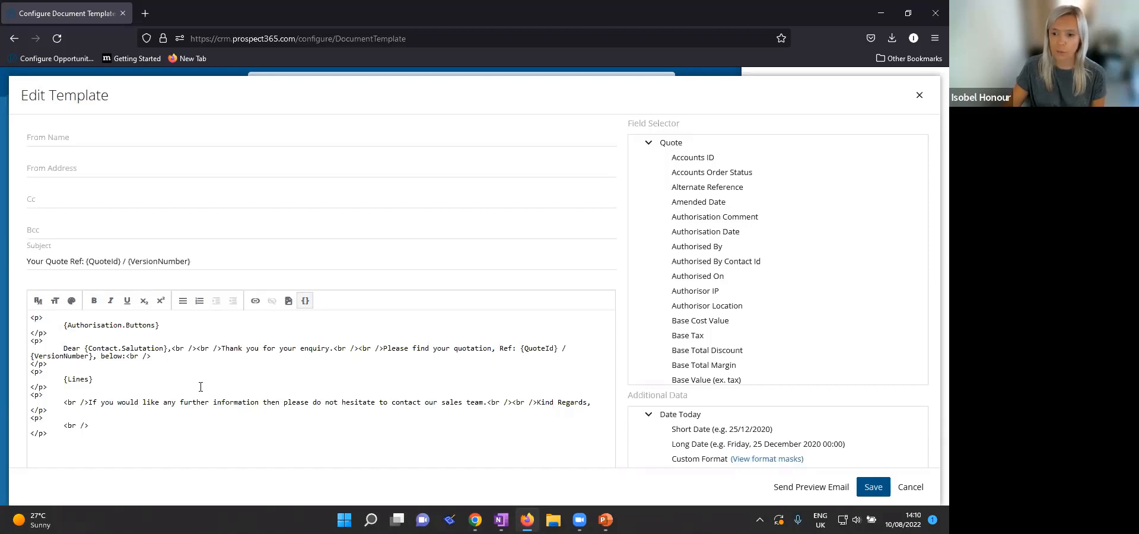
pyautogui.click(306, 303)
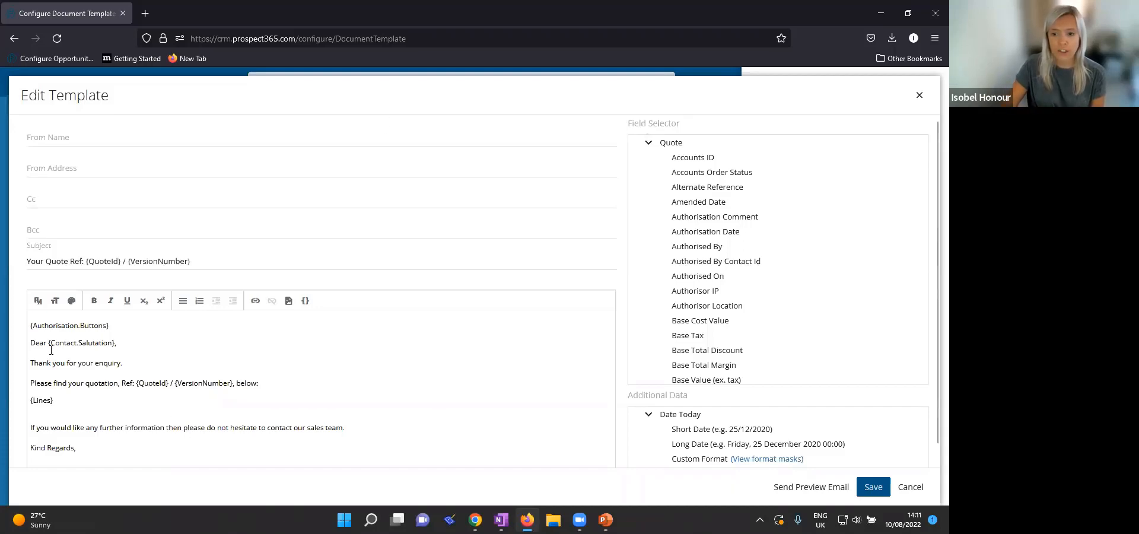
# Replace the salutation field after "Dear" with the Contact's First Name field, keeping a space before it.
pyautogui.moveTo(47, 343); pyautogui.dragTo(116, 341)
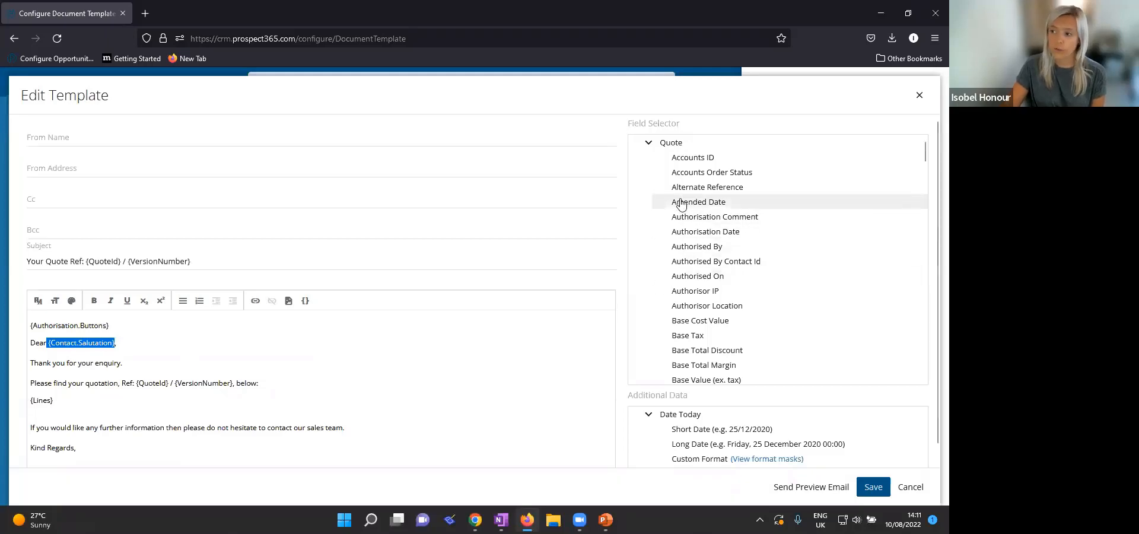
pyautogui.scroll(-2, 681, 198)
pyautogui.scroll(2, 682, 204)
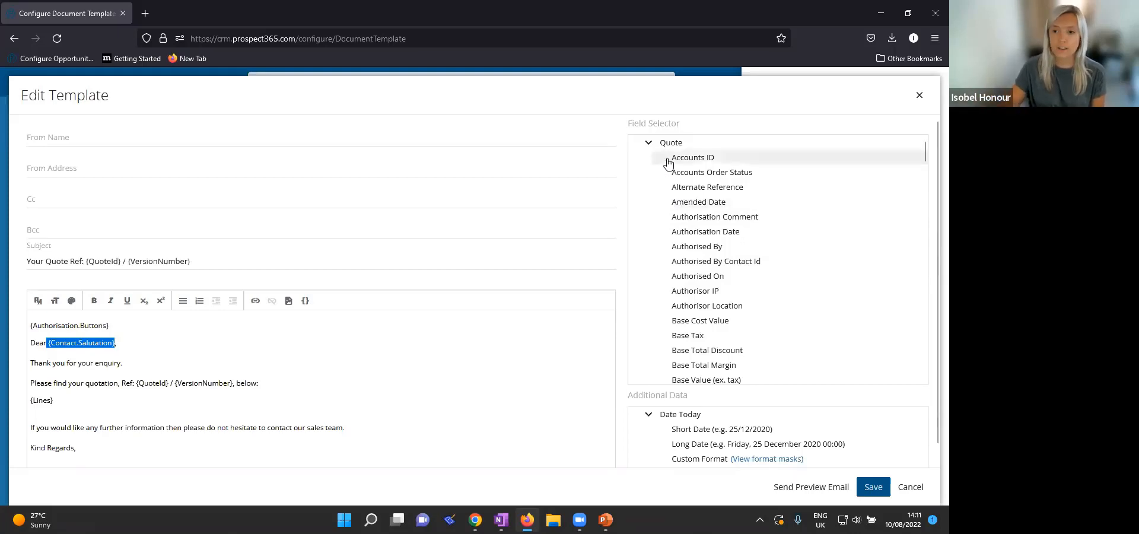
pyautogui.scroll(-7, 688, 186)
pyautogui.scroll(-12, 689, 186)
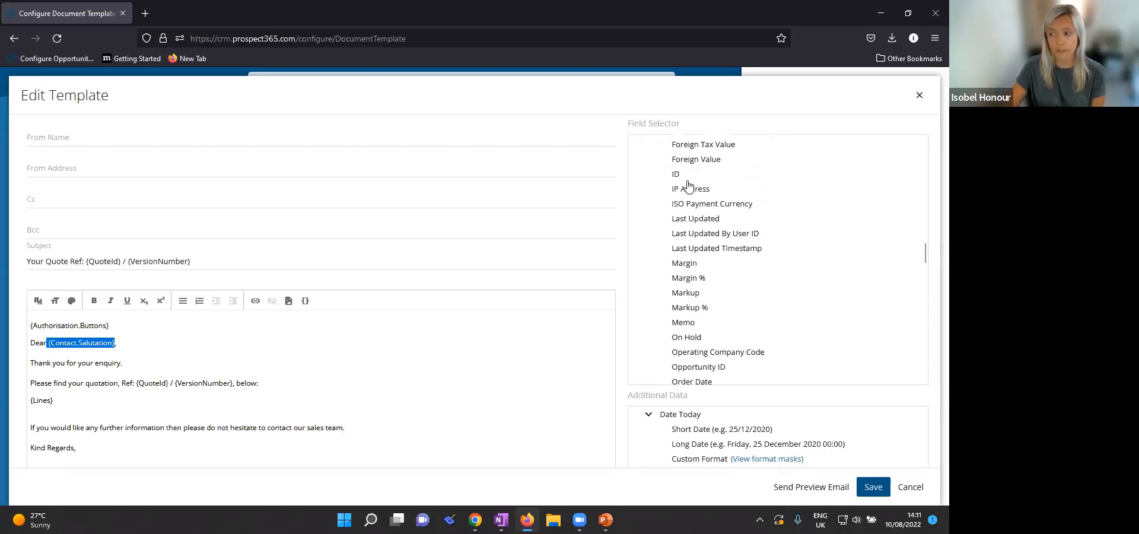
pyautogui.scroll(-12, 689, 186)
pyautogui.scroll(-15, 729, 242)
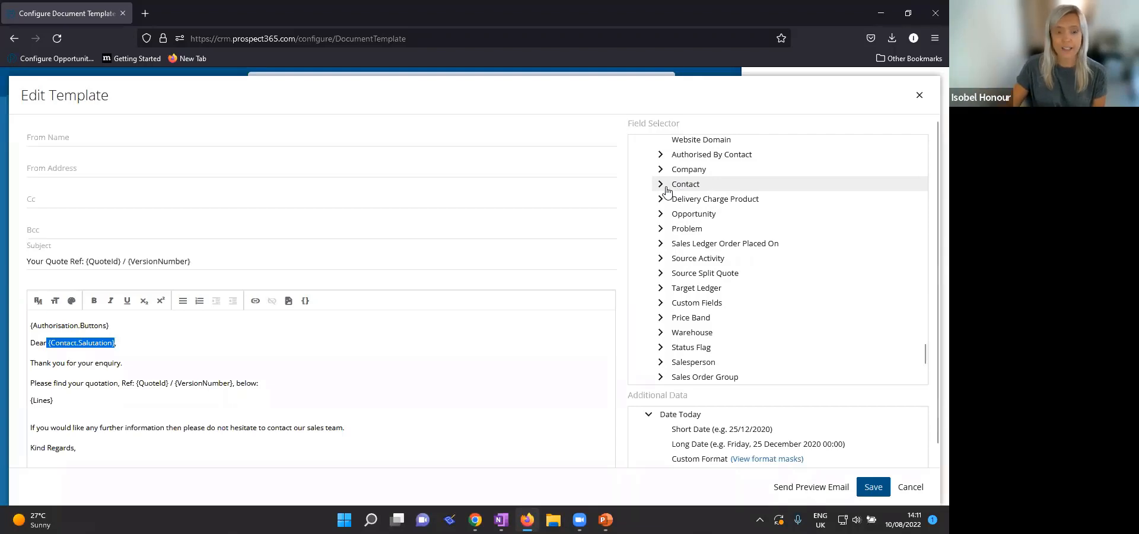
pyautogui.click(664, 186)
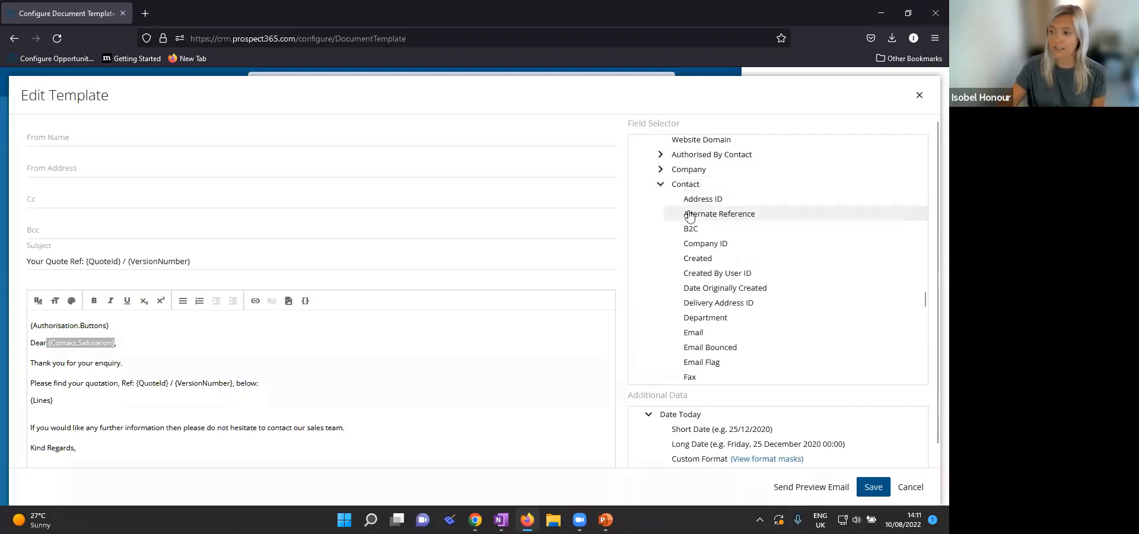
pyautogui.scroll(-2, 690, 217)
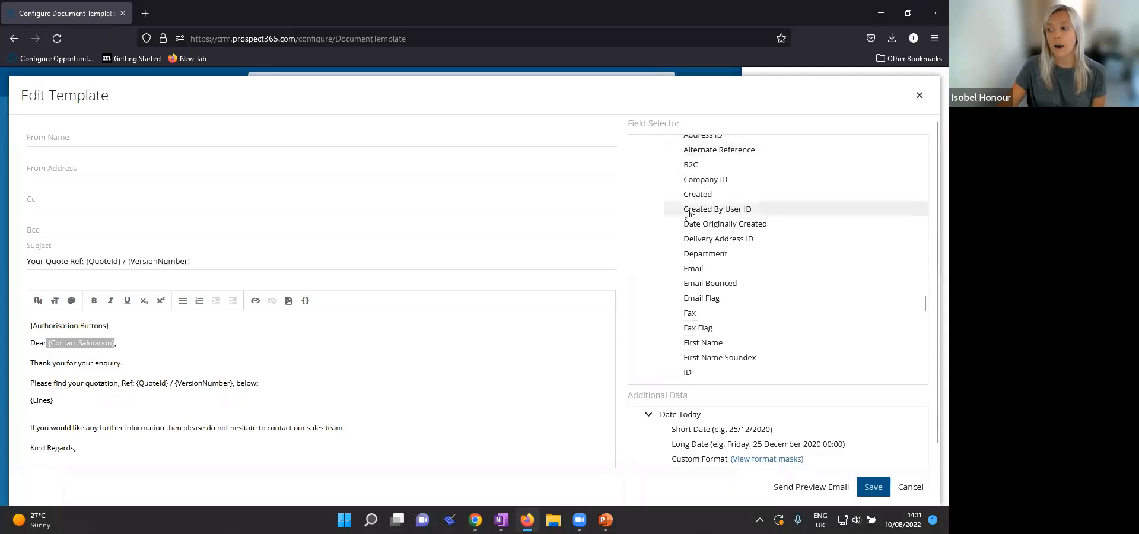
pyautogui.click(712, 345)
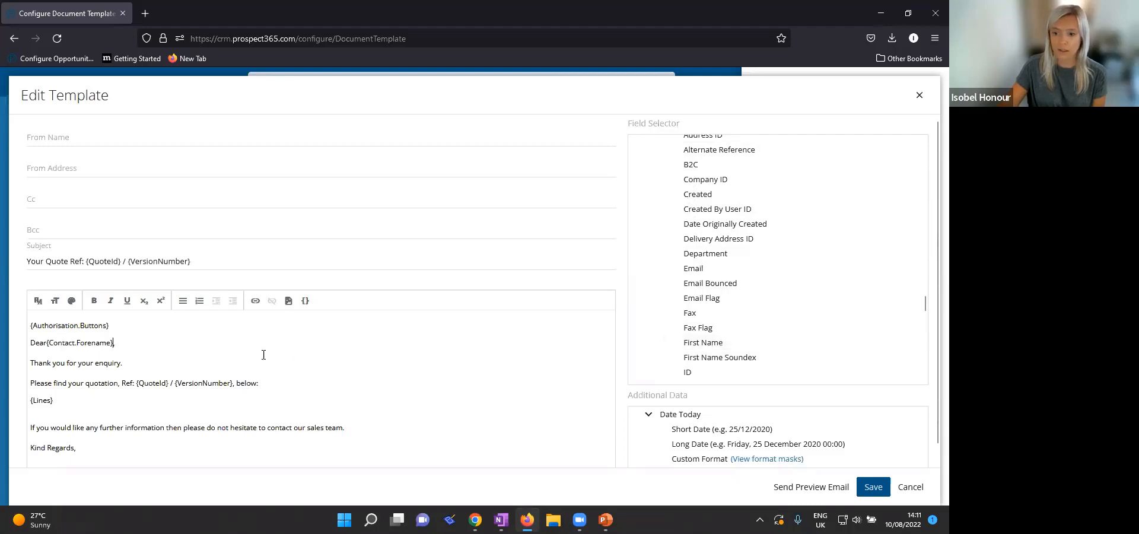
pyautogui.click(47, 343)
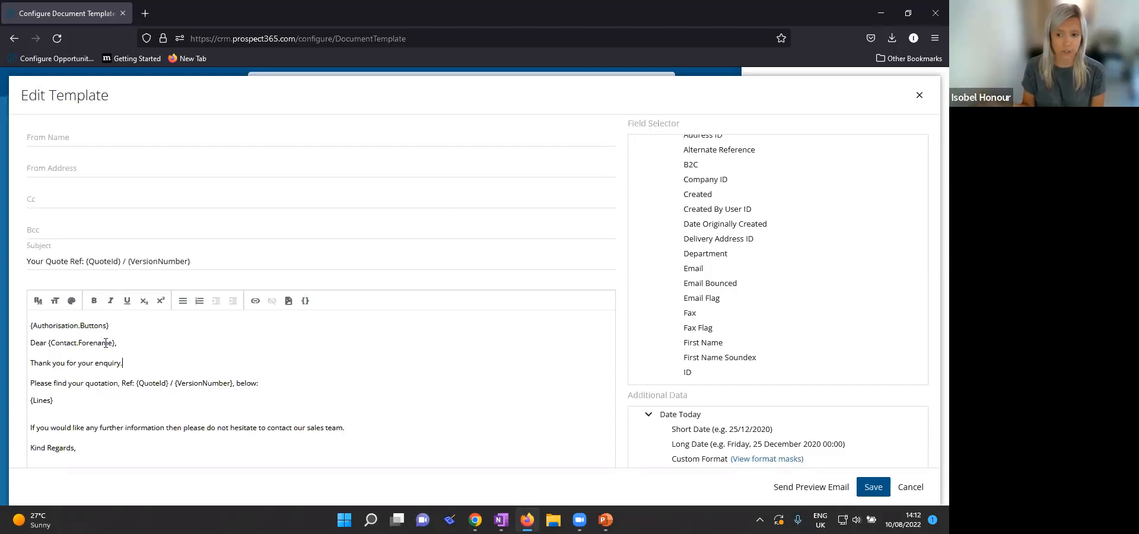
# Examine the {Lines} placeholder in the email body and the additional data fields available for the template.
pyautogui.scroll(-4, 780, 287)
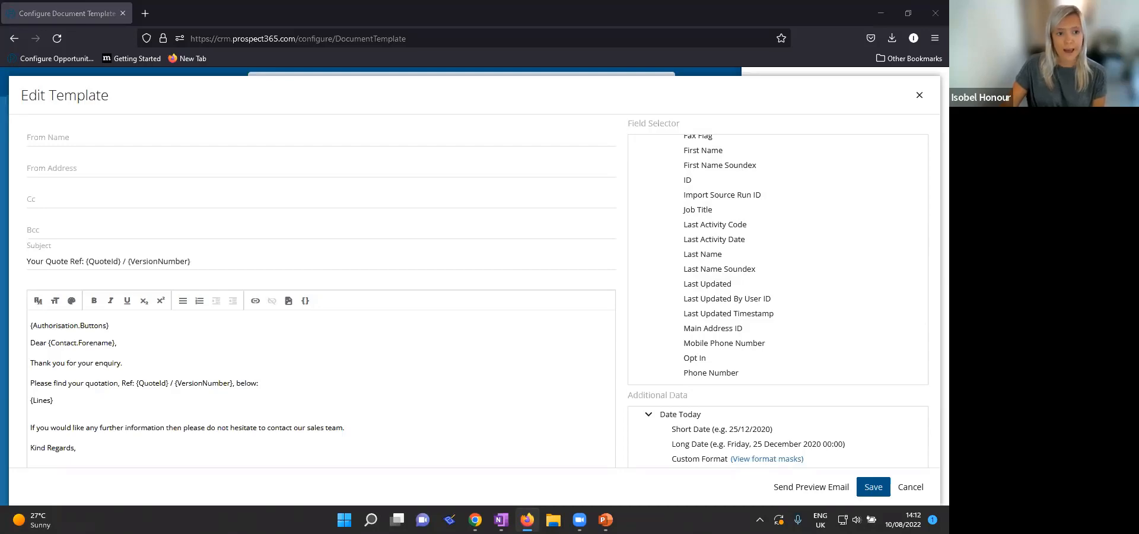
pyautogui.doubleClick(57, 404)
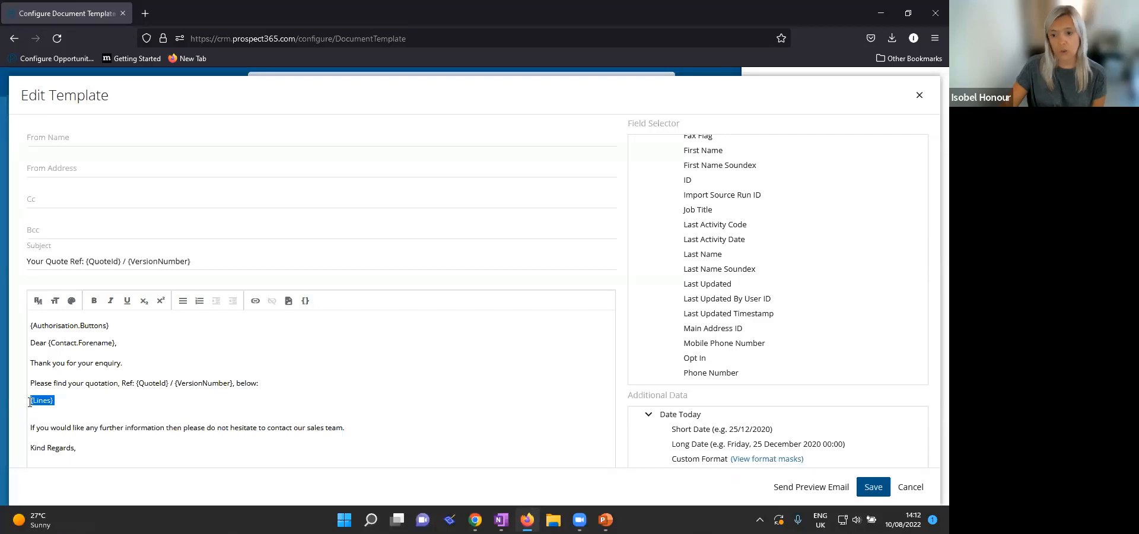
pyautogui.click(63, 405)
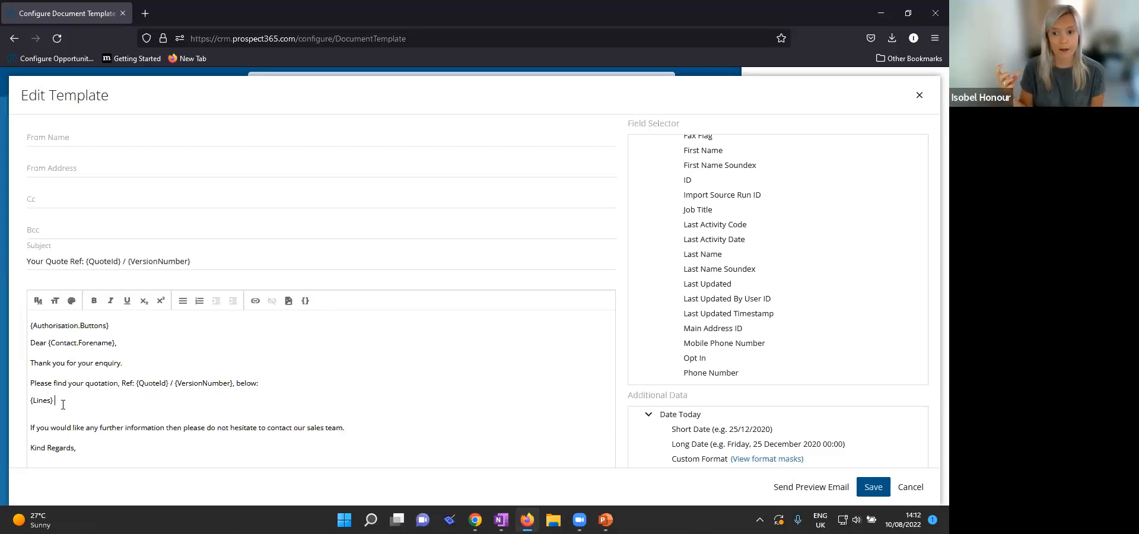
pyautogui.hotkey('shift', 'Left')
pyautogui.hotkey('shift', 'Left')
pyautogui.hotkey('shift', 'Left')
pyautogui.hotkey('shift', 'Left')
pyautogui.hotkey('shift', 'Left')
pyautogui.hotkey('shift', 'Left')
pyautogui.hotkey('shift', 'Left')
pyautogui.click(66, 415)
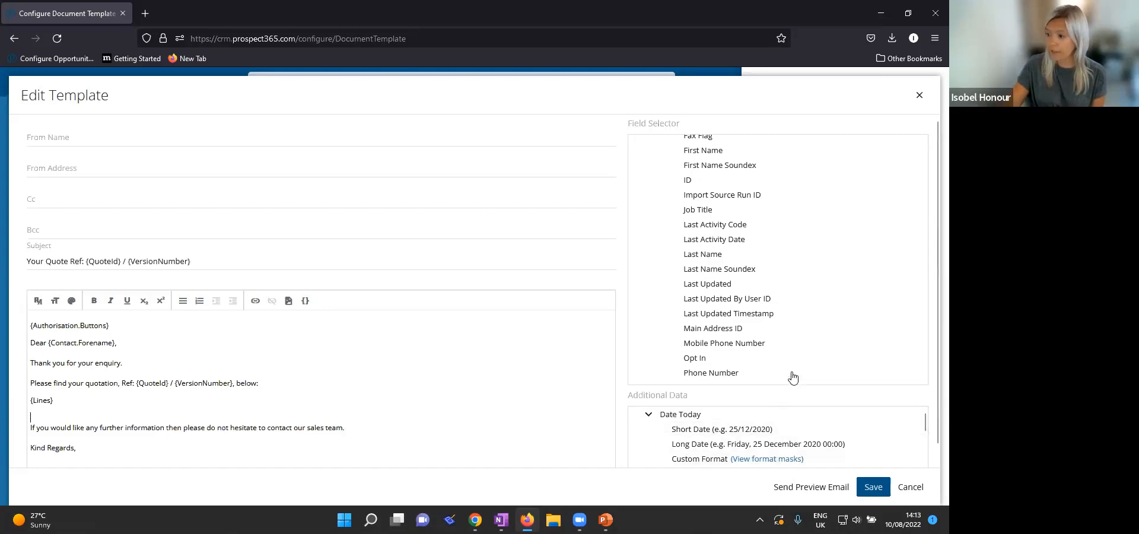
pyautogui.scroll(-1, 793, 401)
pyautogui.scroll(-2, 793, 404)
pyautogui.scroll(1, 796, 432)
pyautogui.scroll(-3, 796, 432)
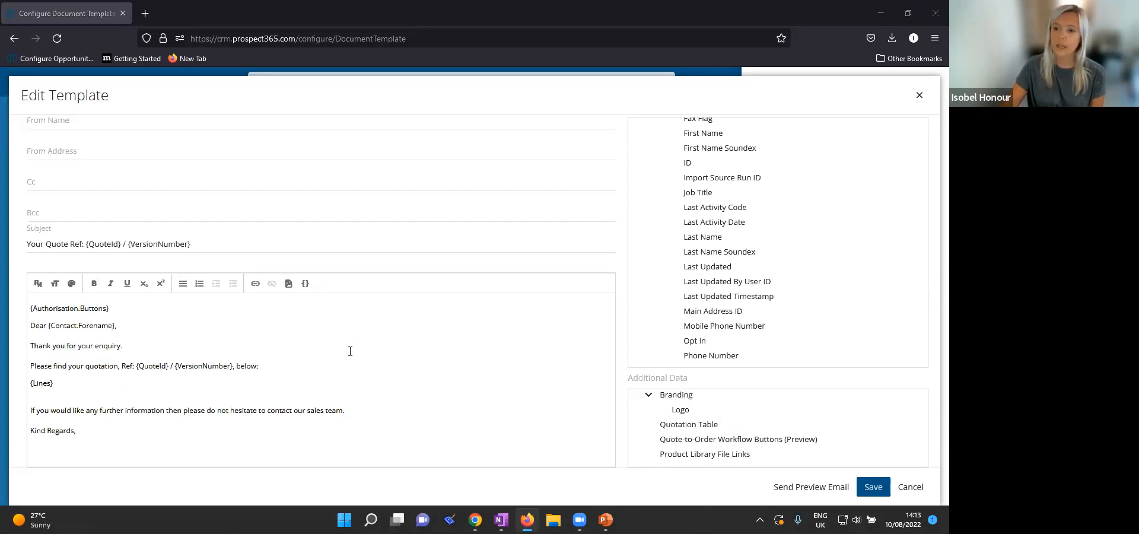
# Save the edited email template and close the Basic Email Quote details.
pyautogui.click(873, 483)
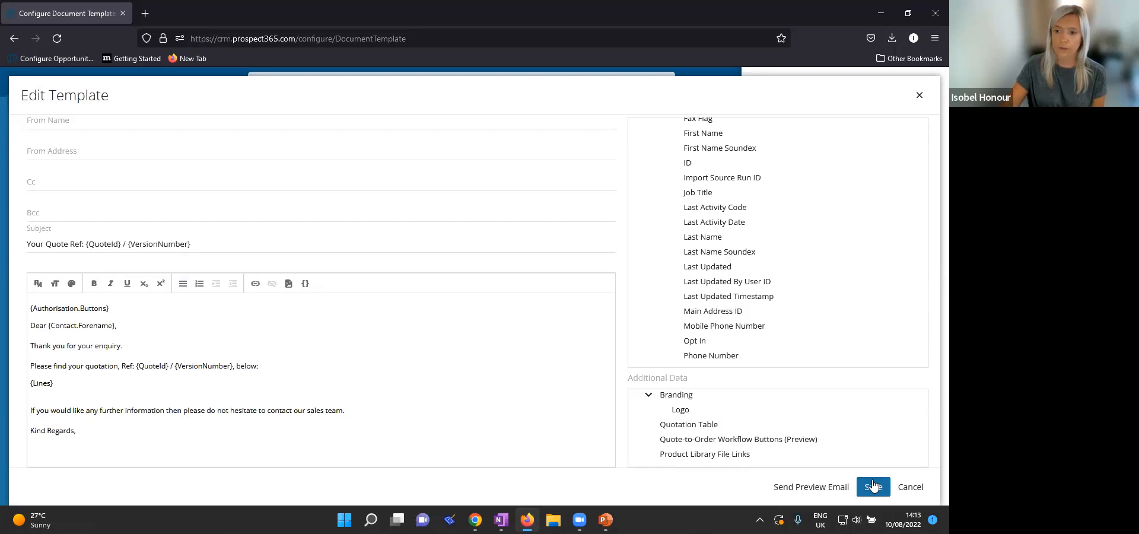
pyautogui.click(873, 486)
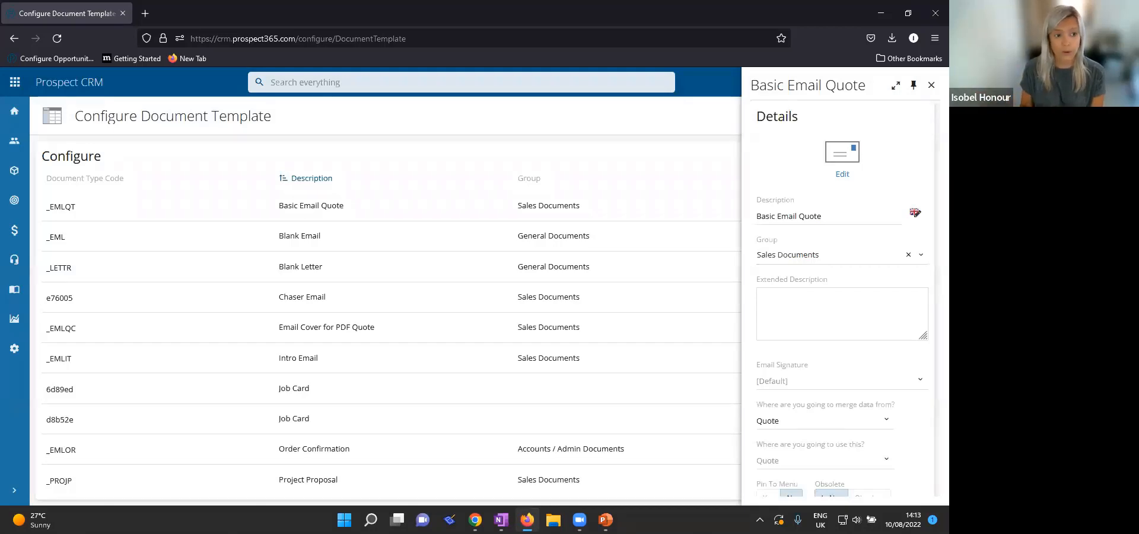
pyautogui.click(420, 371)
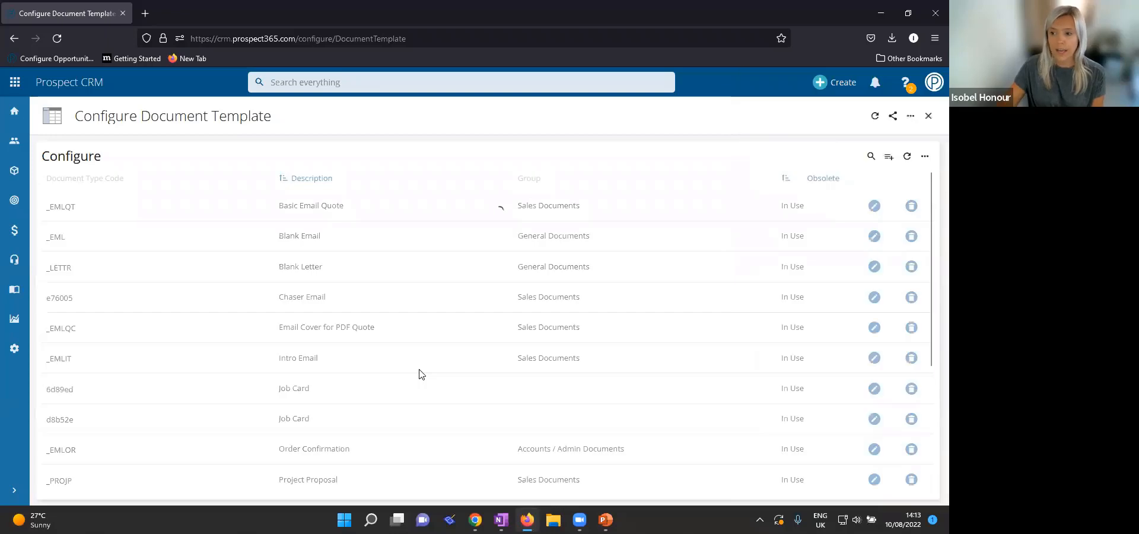
# Open the Simple Quote Document template in Word and enable editing.
pyautogui.scroll(-3, 420, 374)
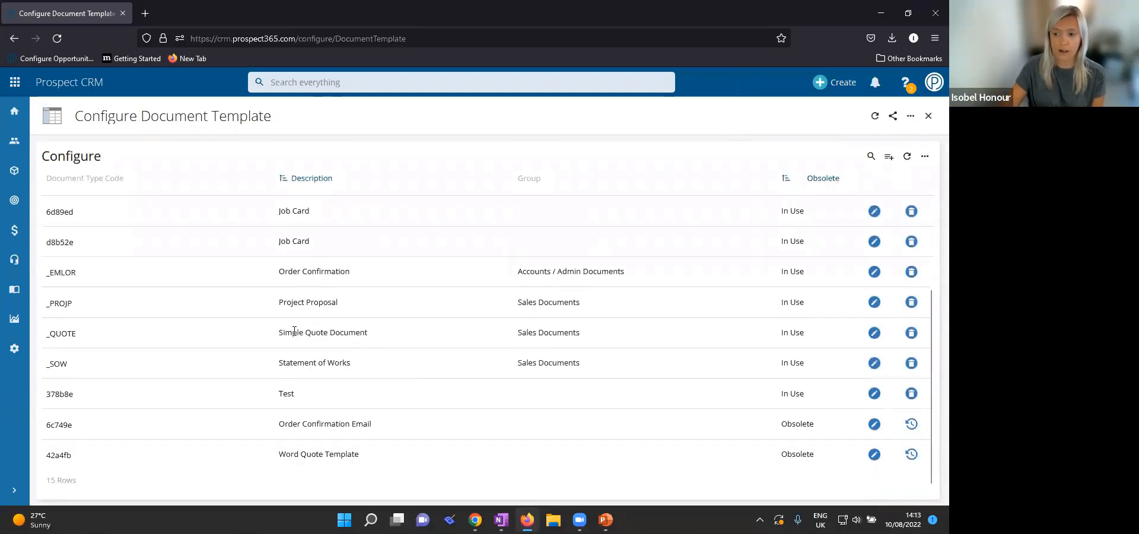
pyautogui.click(869, 338)
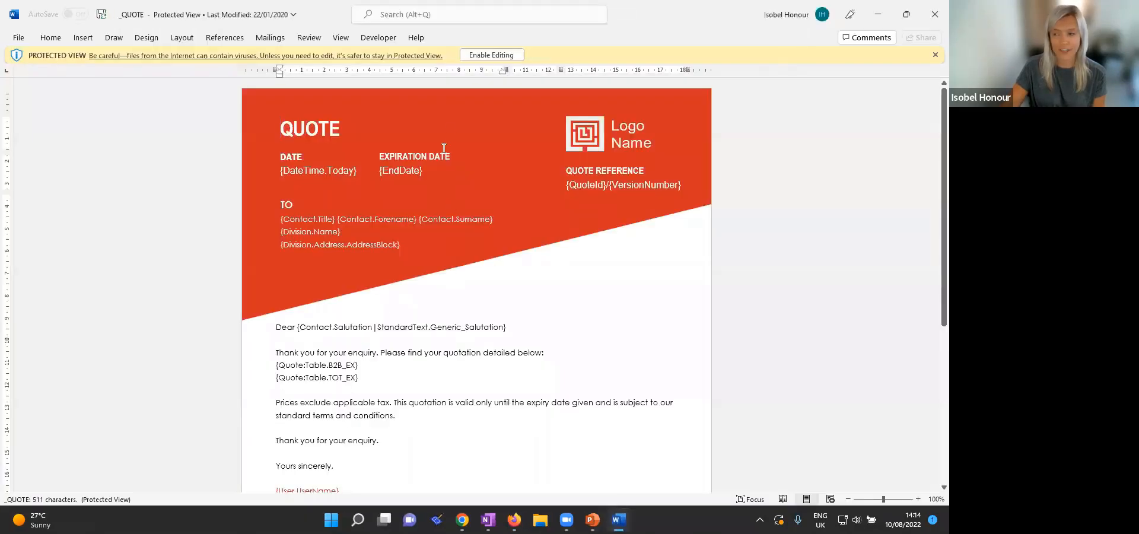
pyautogui.click(493, 55)
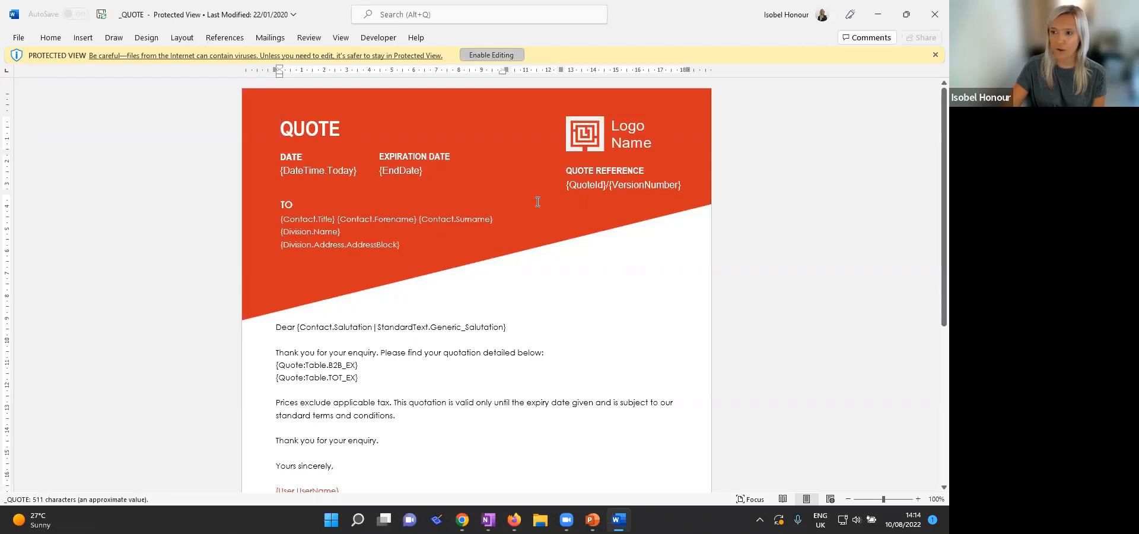
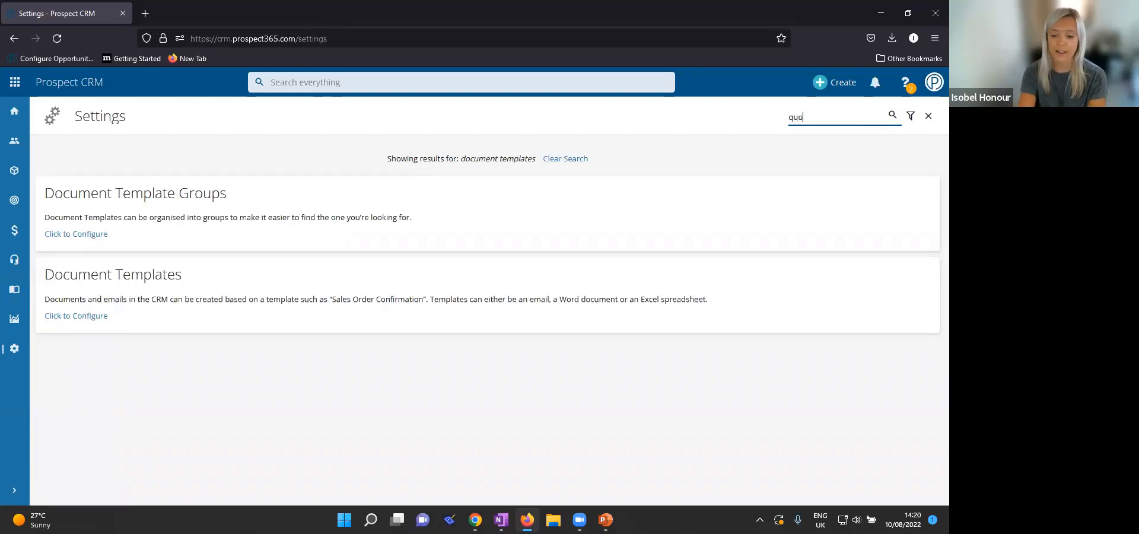
# Search the settings for "quote table".
pyautogui.write('table')
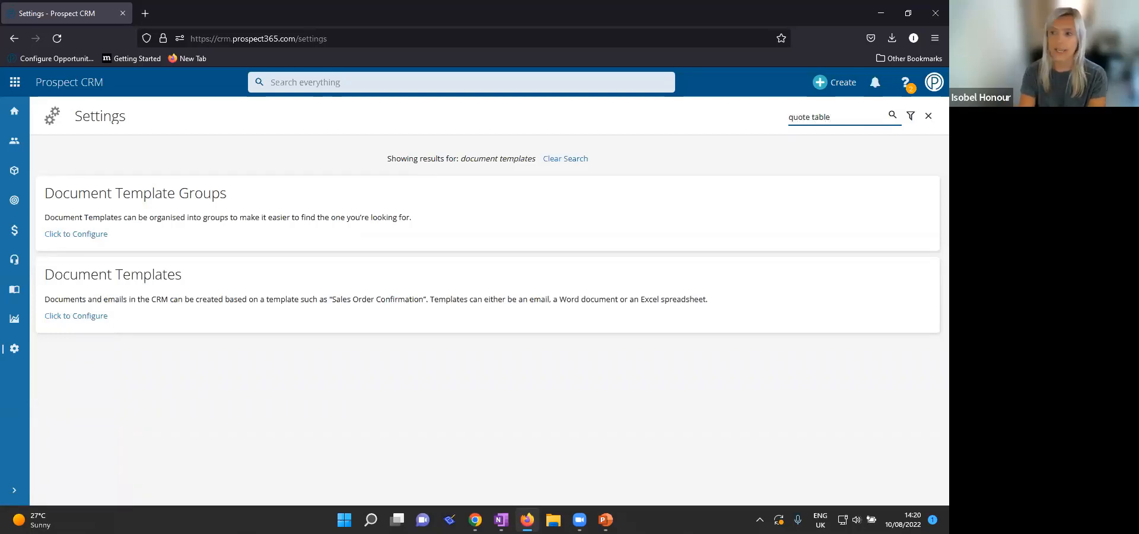
pyautogui.press('Return')
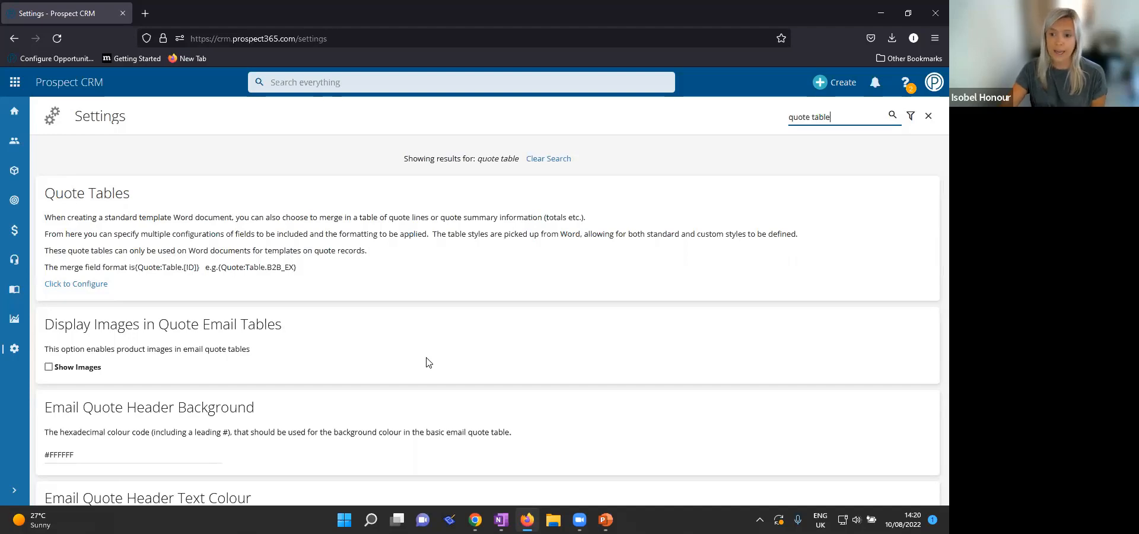
# Turn the Show Images option for quote email tables on and back off.
pyautogui.scroll(-2, 428, 362)
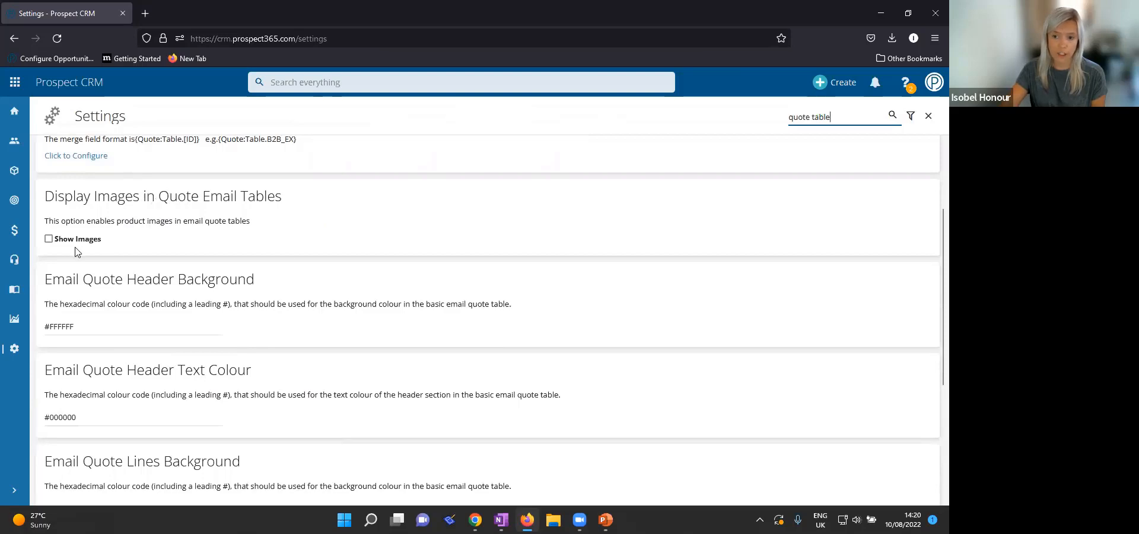
pyautogui.click(48, 239)
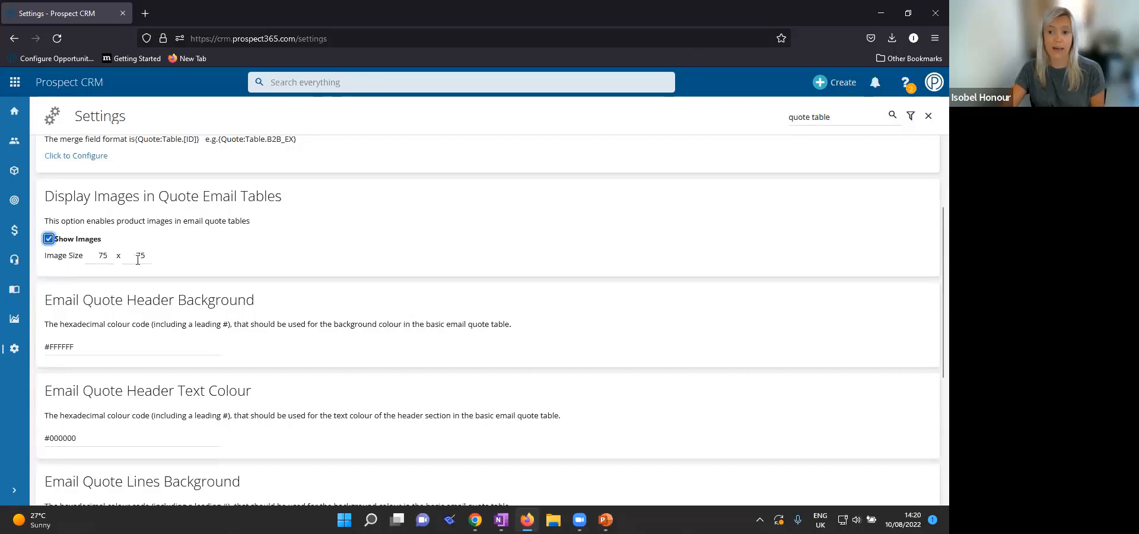
pyautogui.click(49, 239)
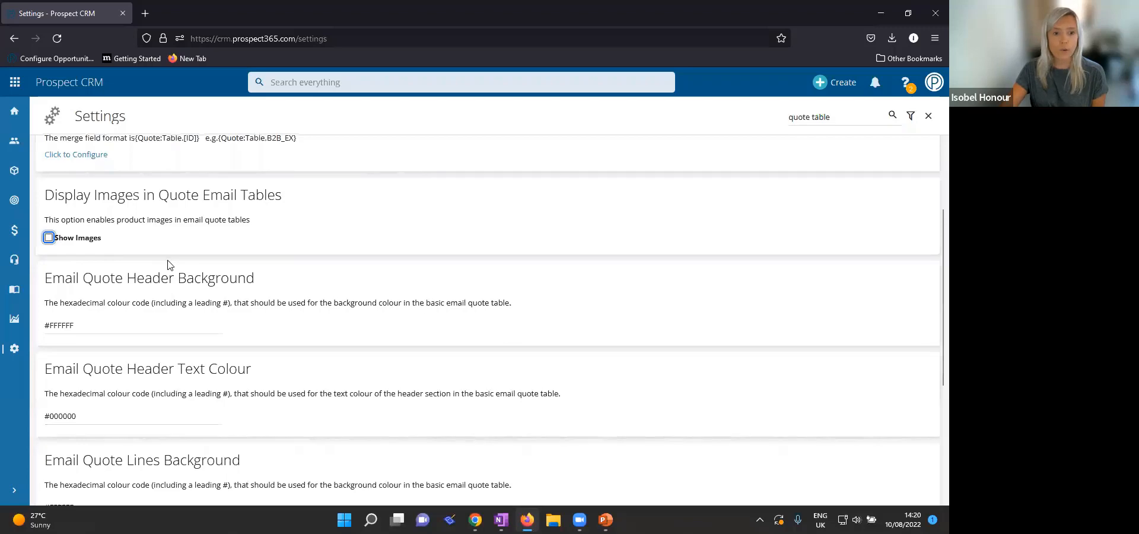
# Examine the email quote table colour settings for the header, lines, border and text.
pyautogui.scroll(-1, 169, 260)
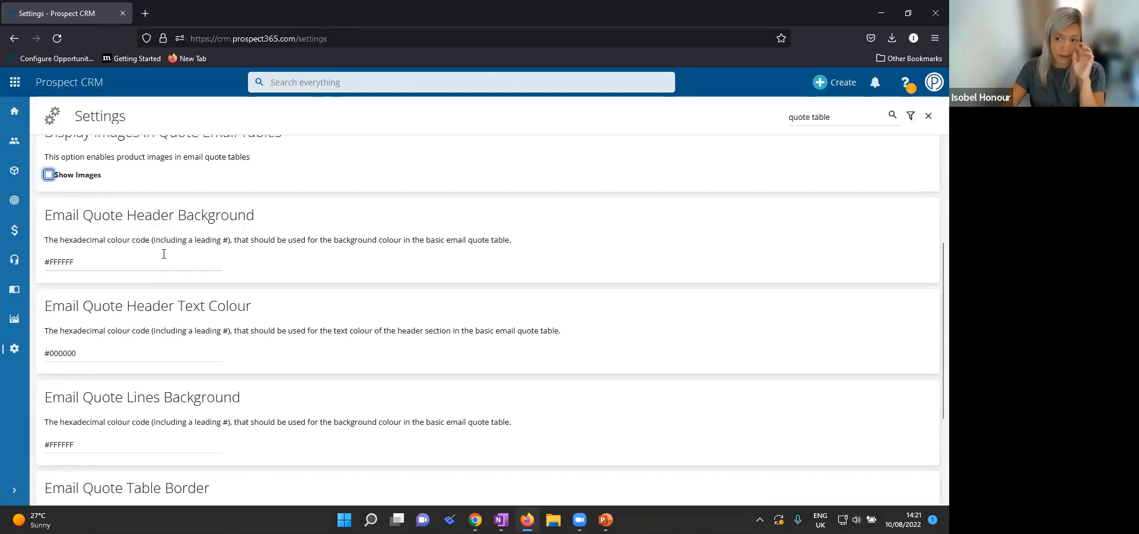
pyautogui.scroll(-3, 165, 253)
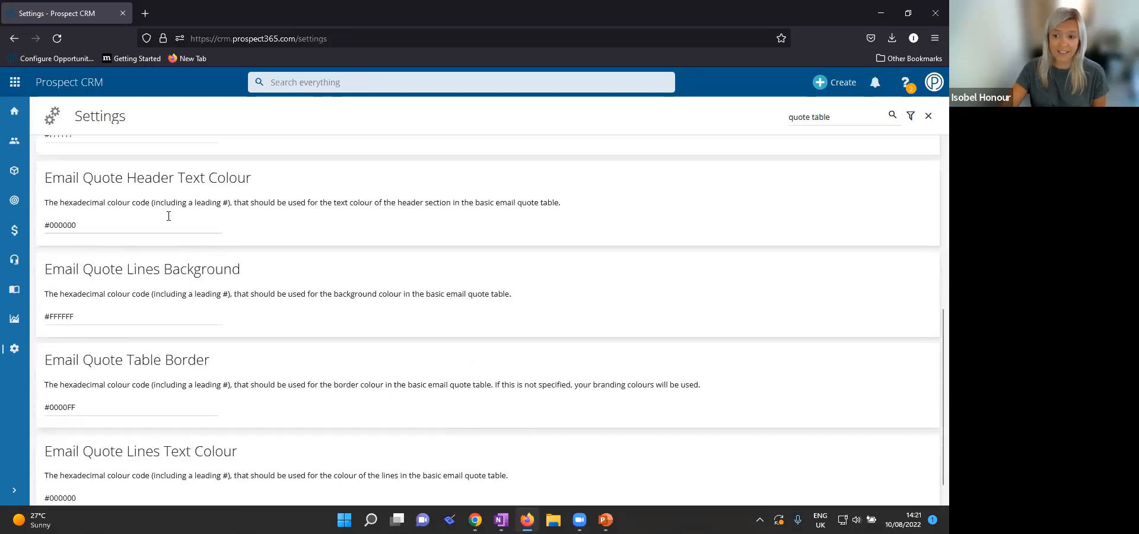
pyautogui.scroll(-1, 168, 216)
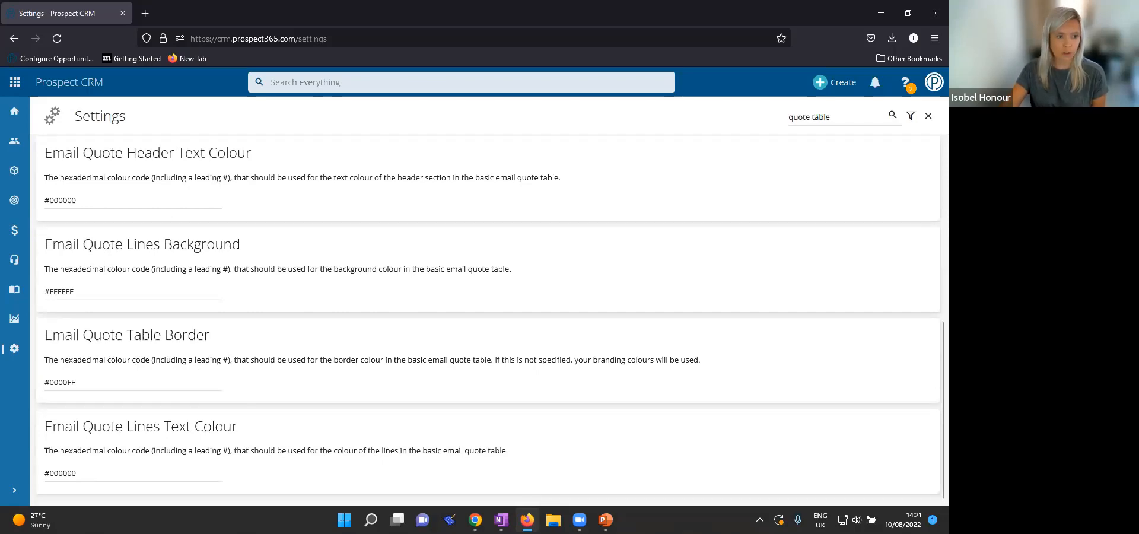
pyautogui.scroll(5, 267, 205)
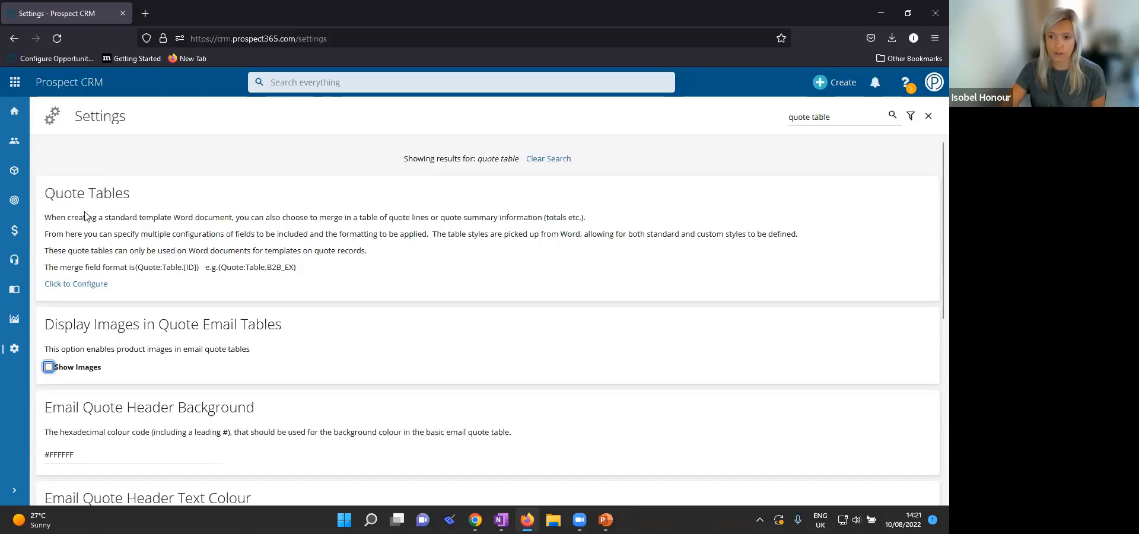
# Open the Quote Tables configuration and review the codes and table types of the B2B_EX and TOT_EX definitions.
pyautogui.click(97, 285)
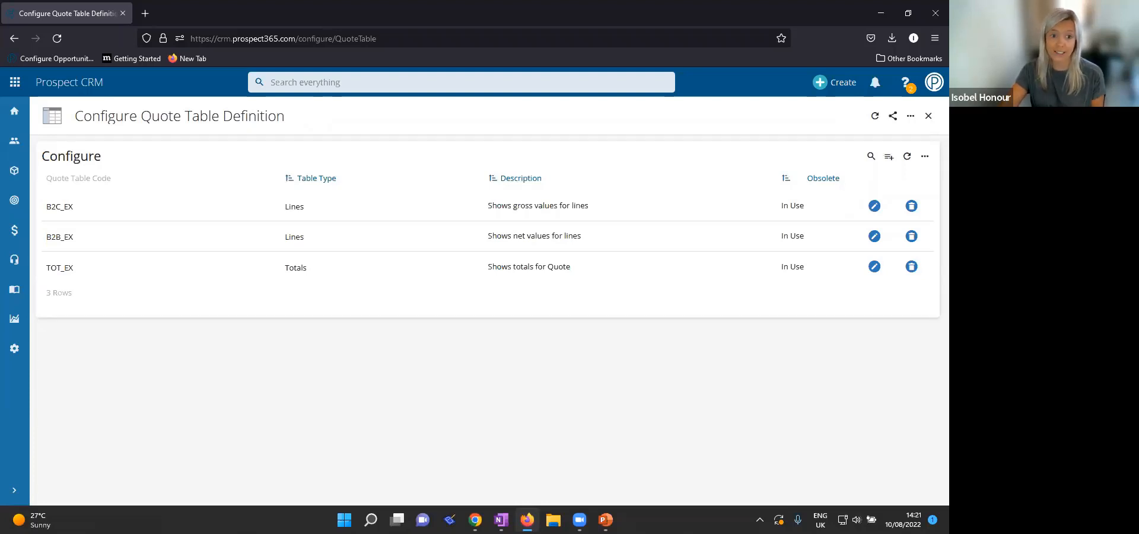
pyautogui.doubleClick(67, 237)
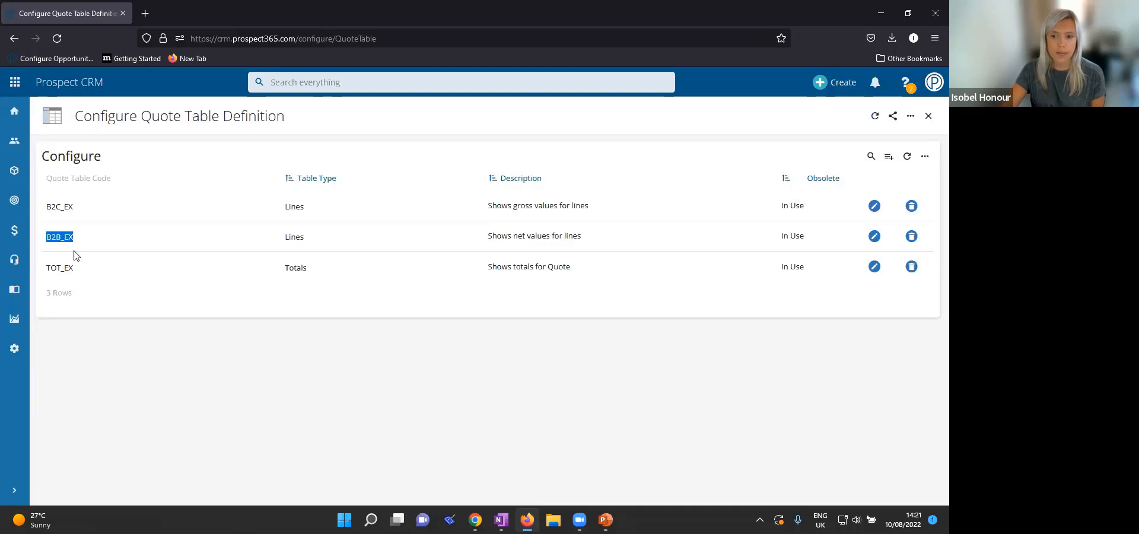
pyautogui.doubleClick(65, 268)
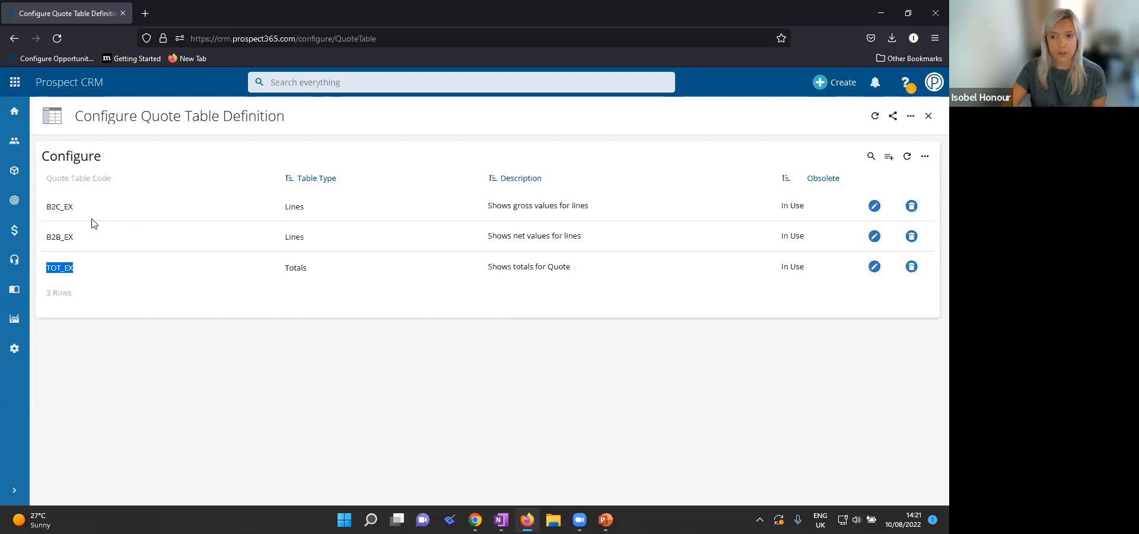
pyautogui.doubleClick(304, 237)
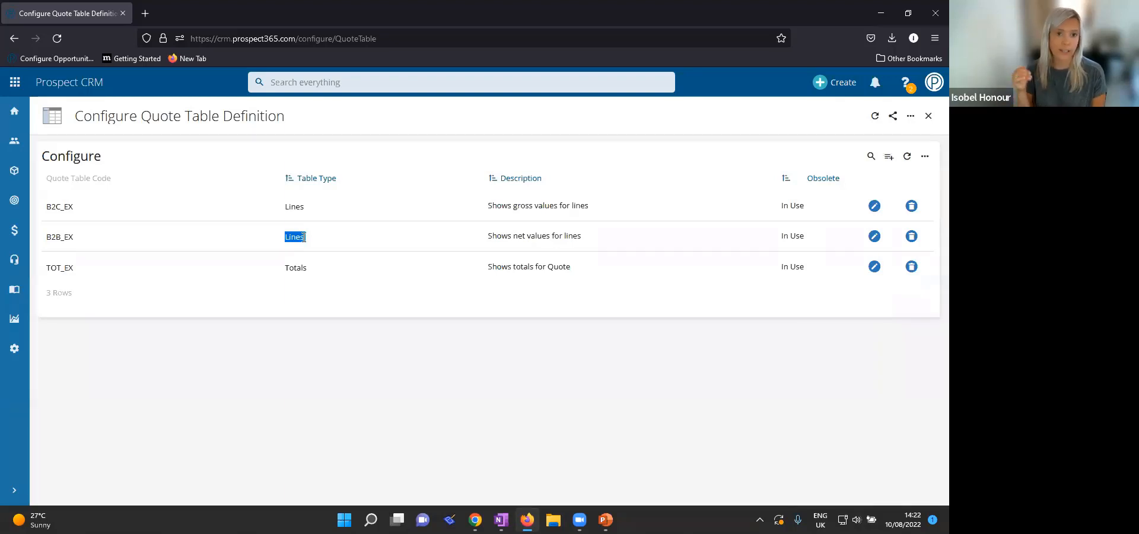
pyautogui.doubleClick(290, 269)
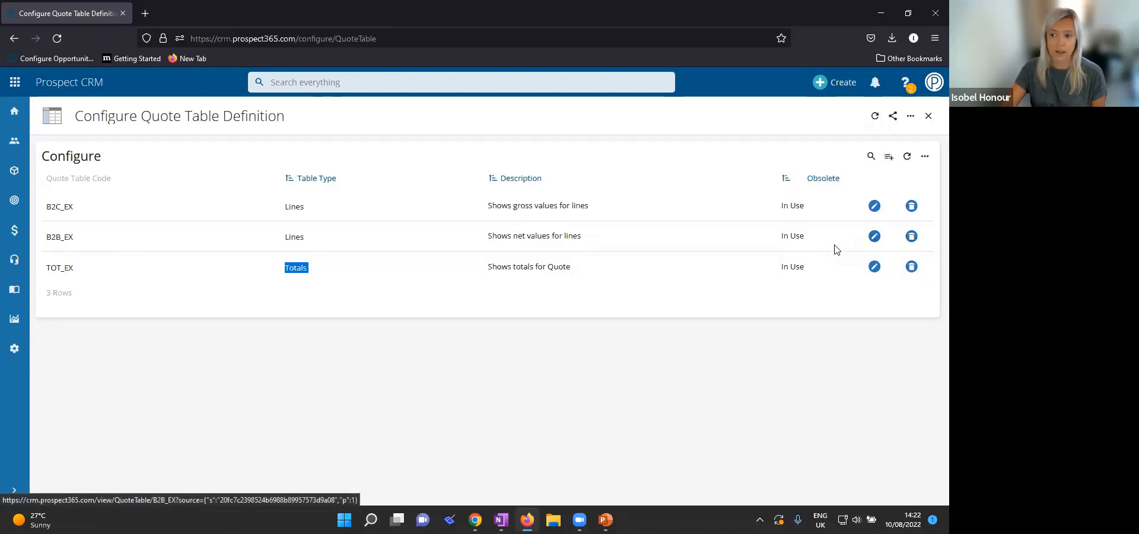
pyautogui.click(319, 245)
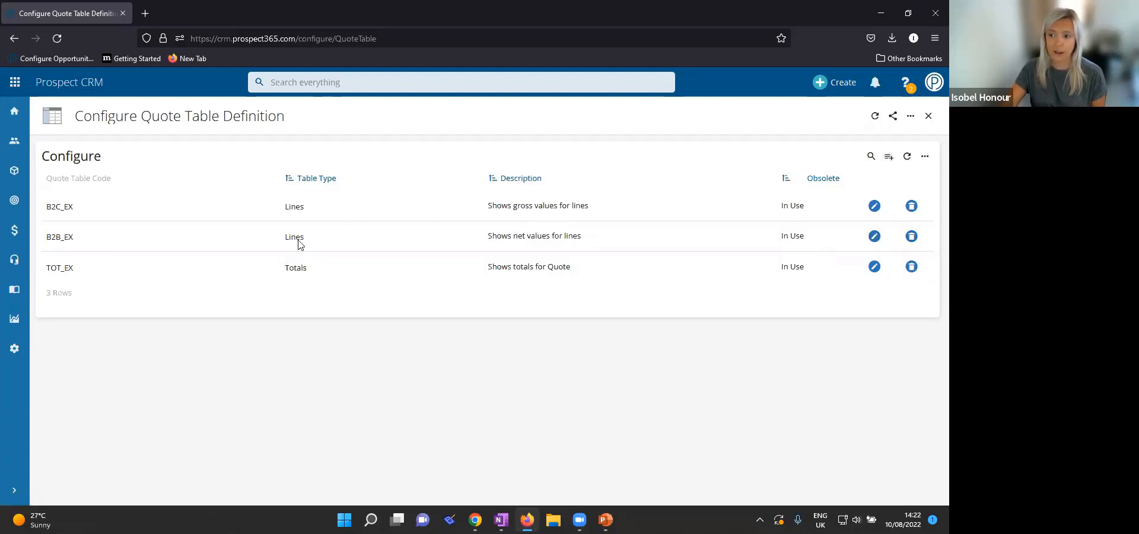
# Open the B2B_EX quote table definition for editing and show its Discount Percentage column.
pyautogui.click(875, 236)
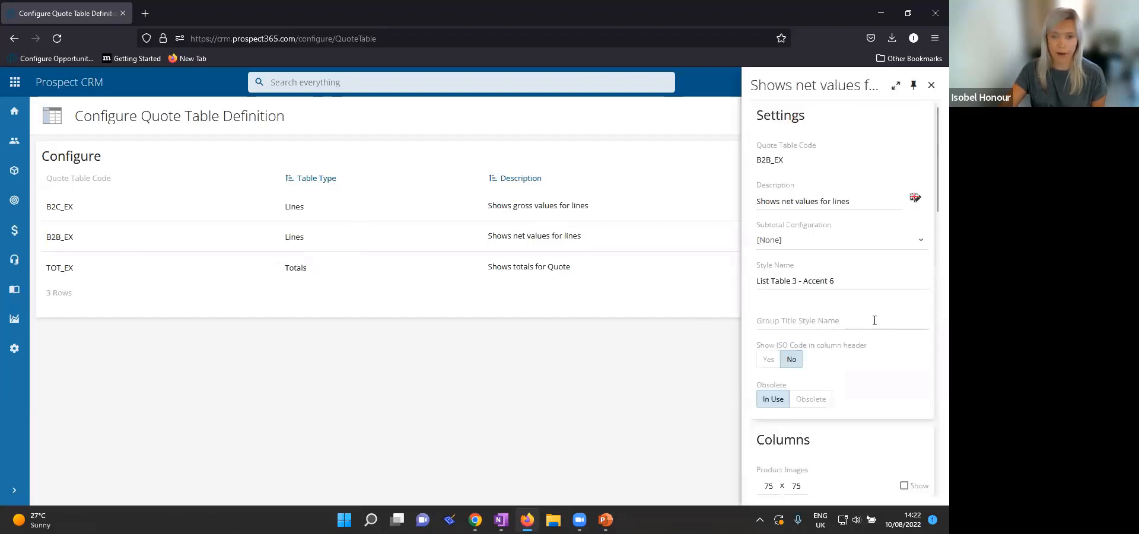
pyautogui.scroll(-5, 874, 325)
pyautogui.scroll(-1, 875, 325)
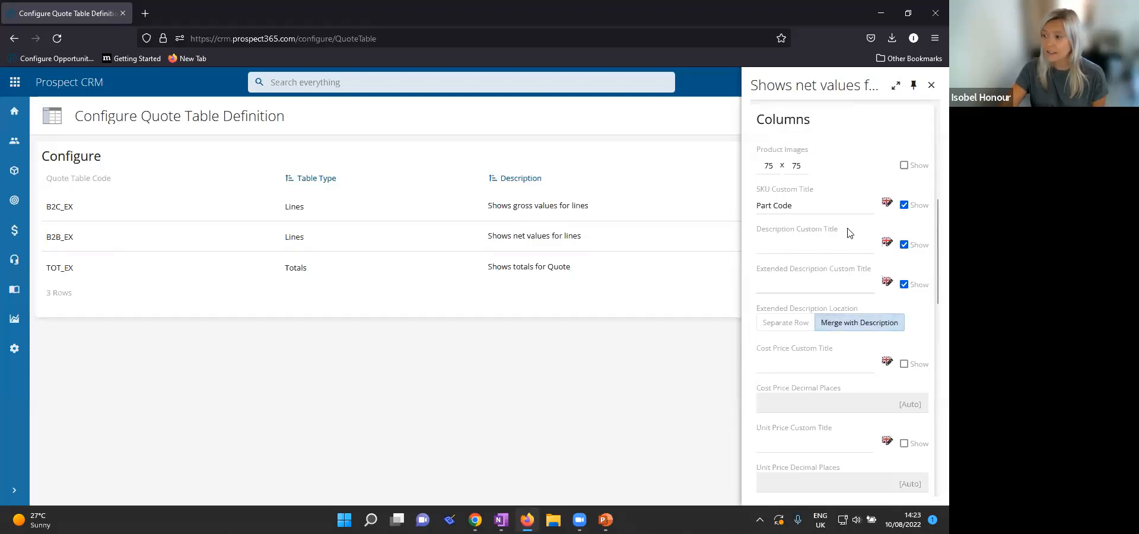
pyautogui.scroll(-5, 847, 231)
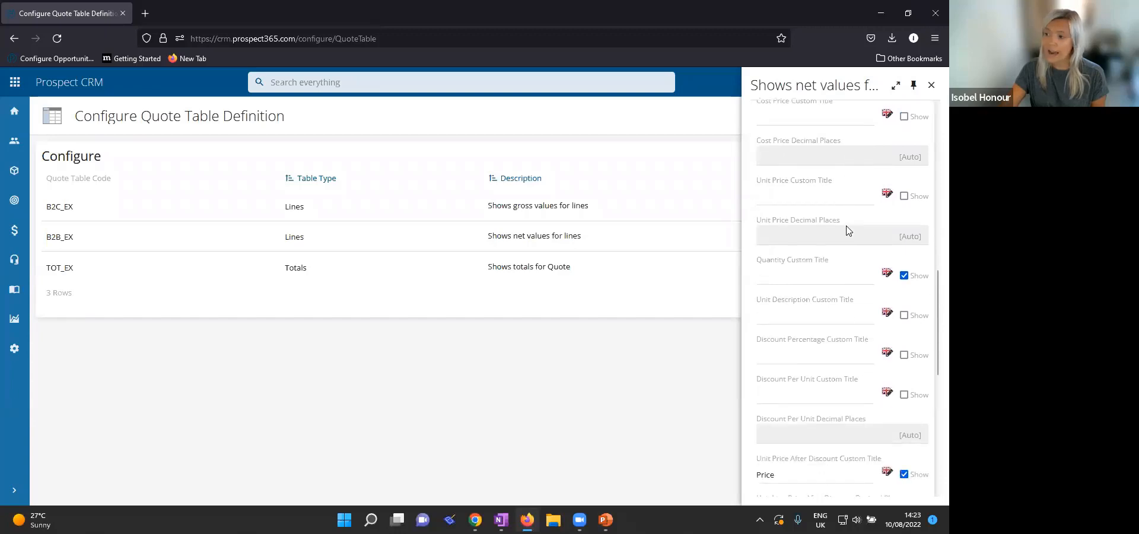
pyautogui.scroll(-1, 847, 225)
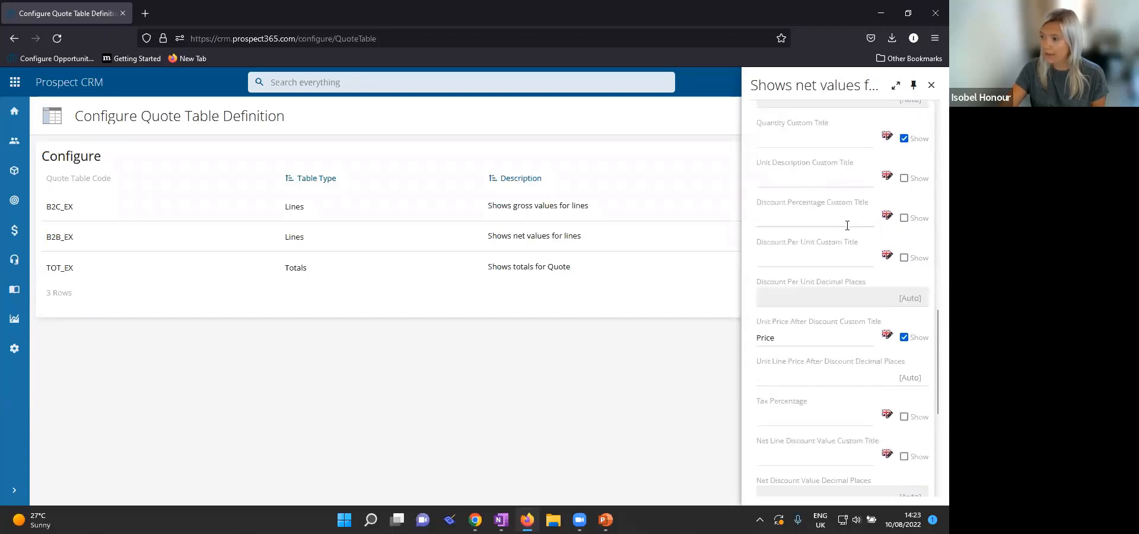
pyautogui.click(905, 219)
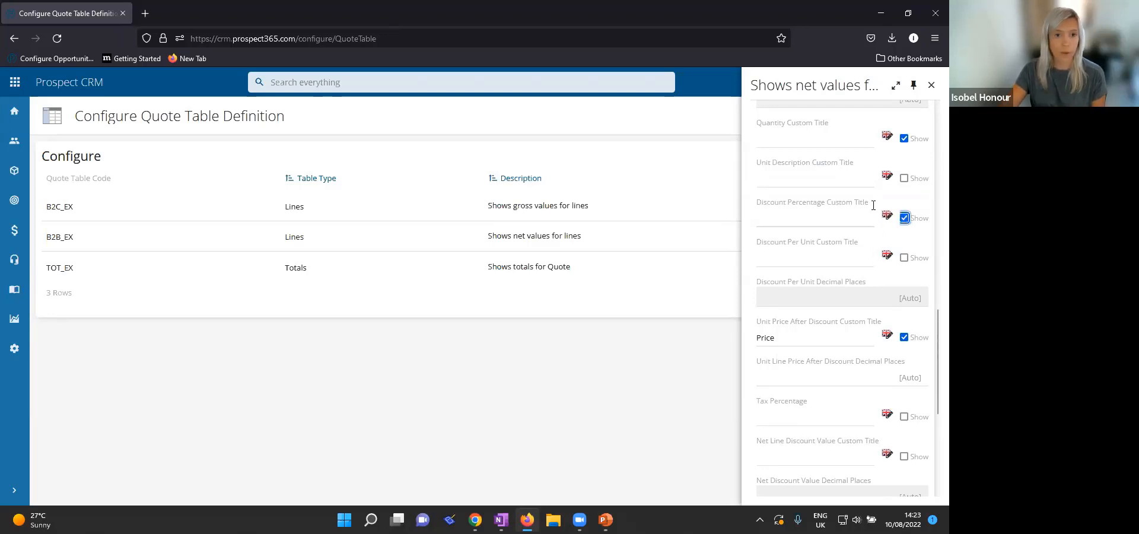
pyautogui.click(818, 217)
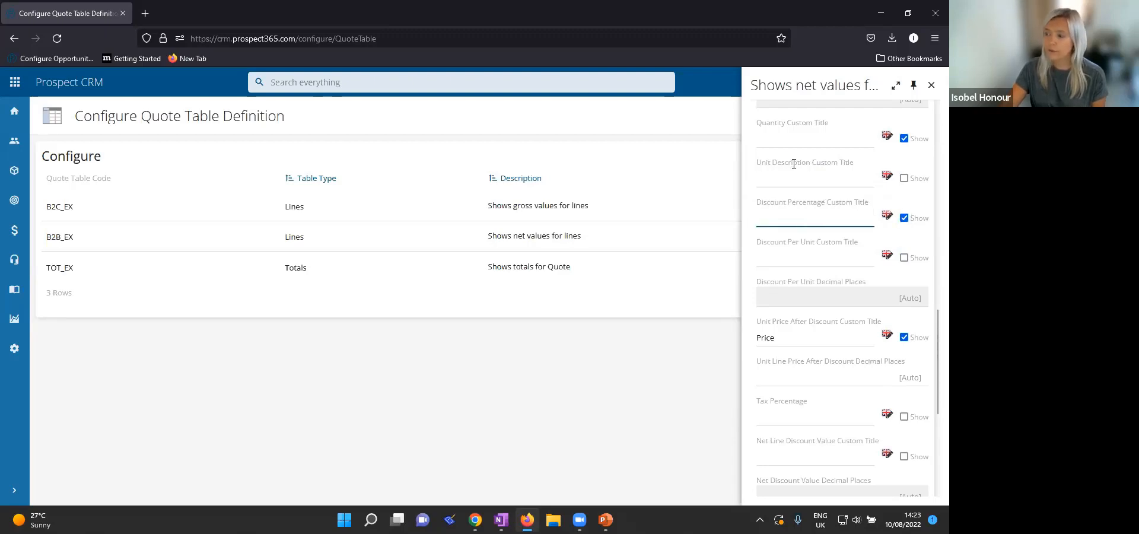
# Set the custom title of the Quantity column to QTY.
pyautogui.scroll(2, 825, 237)
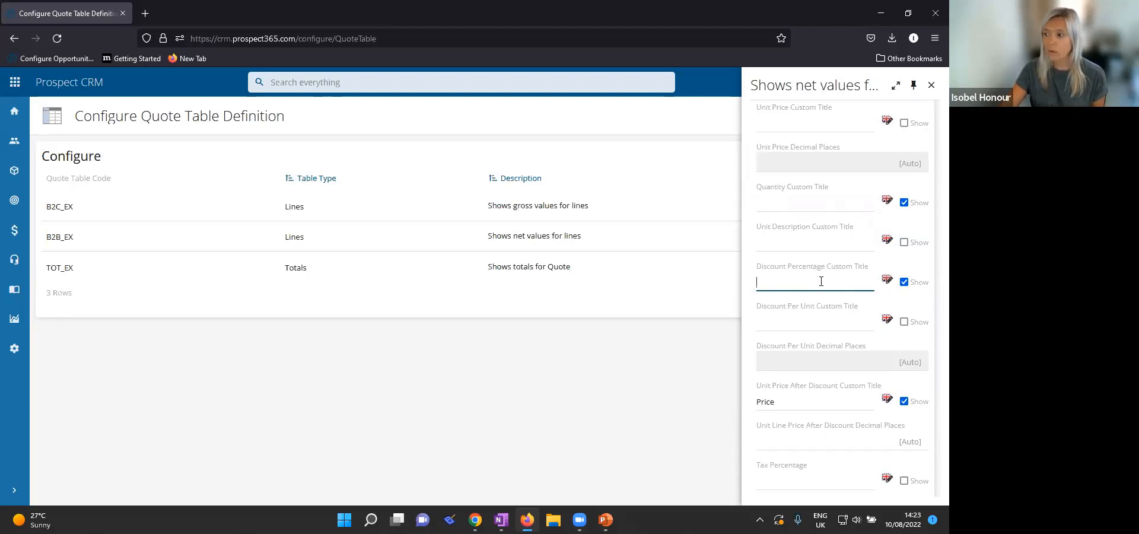
pyautogui.scroll(-5, 810, 254)
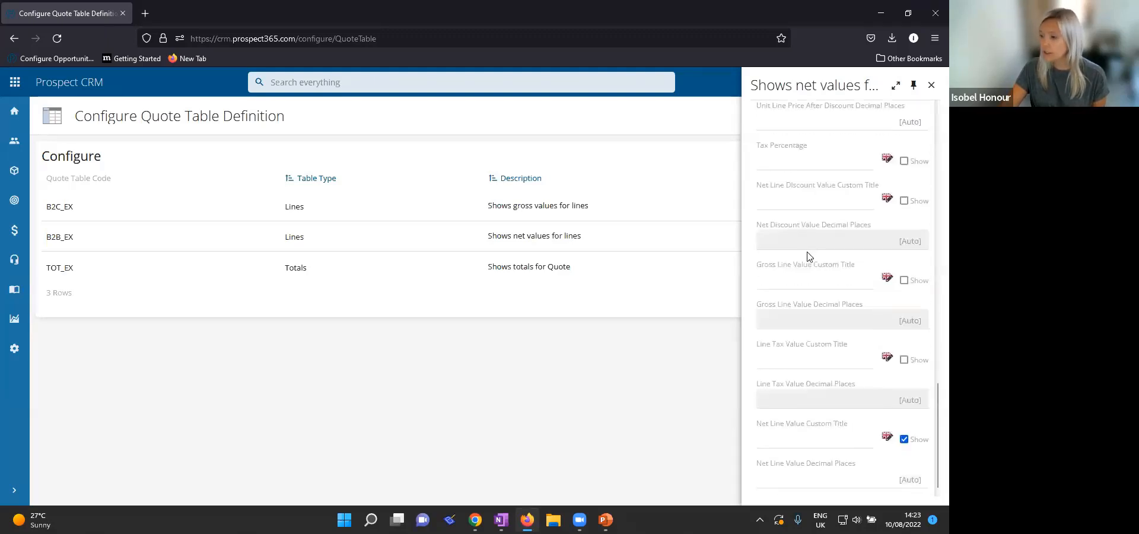
pyautogui.scroll(7, 810, 254)
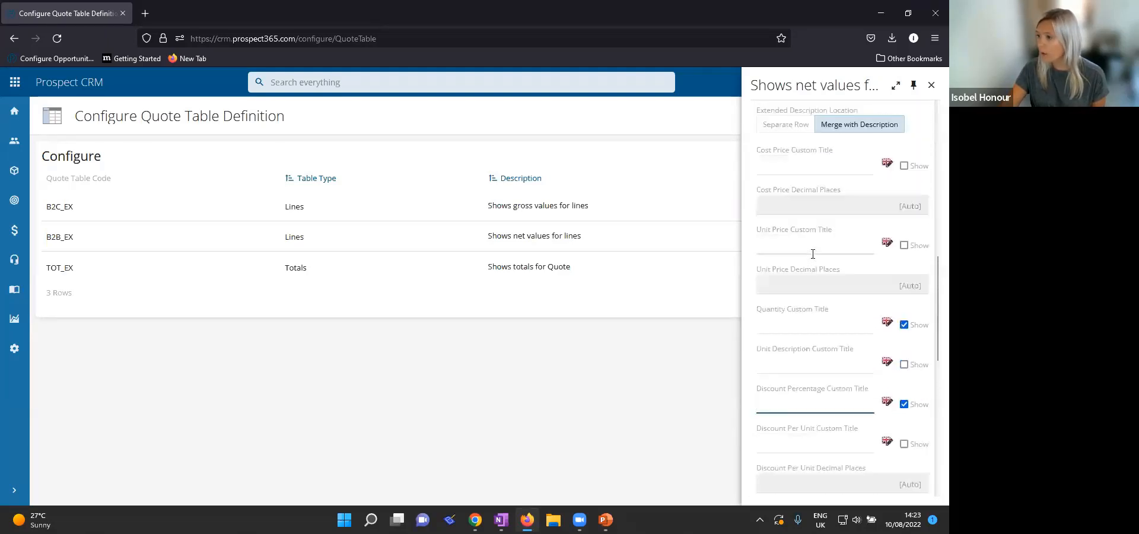
pyautogui.click(829, 324)
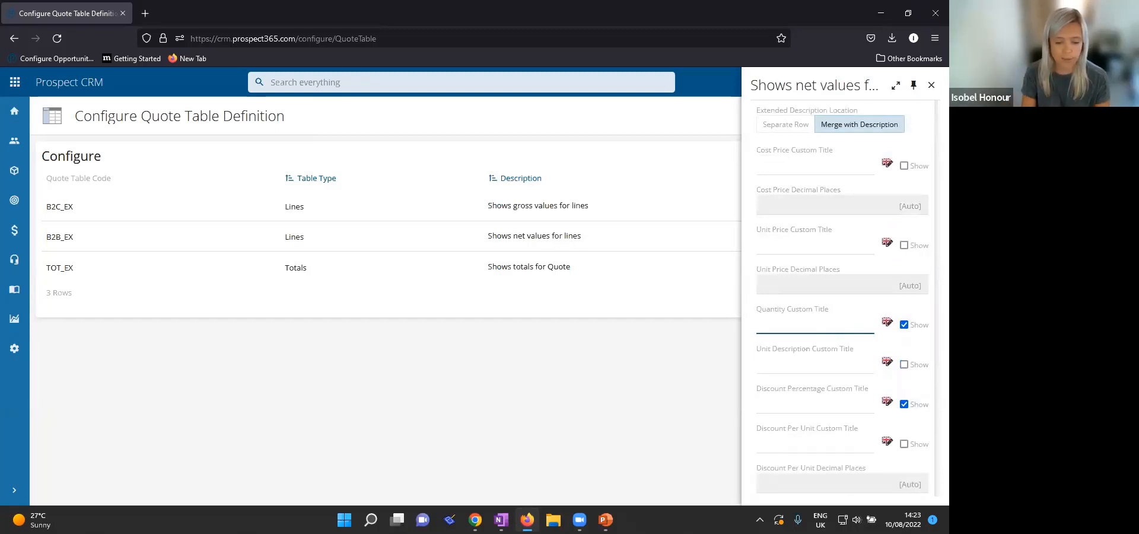
pyautogui.write('QTY')
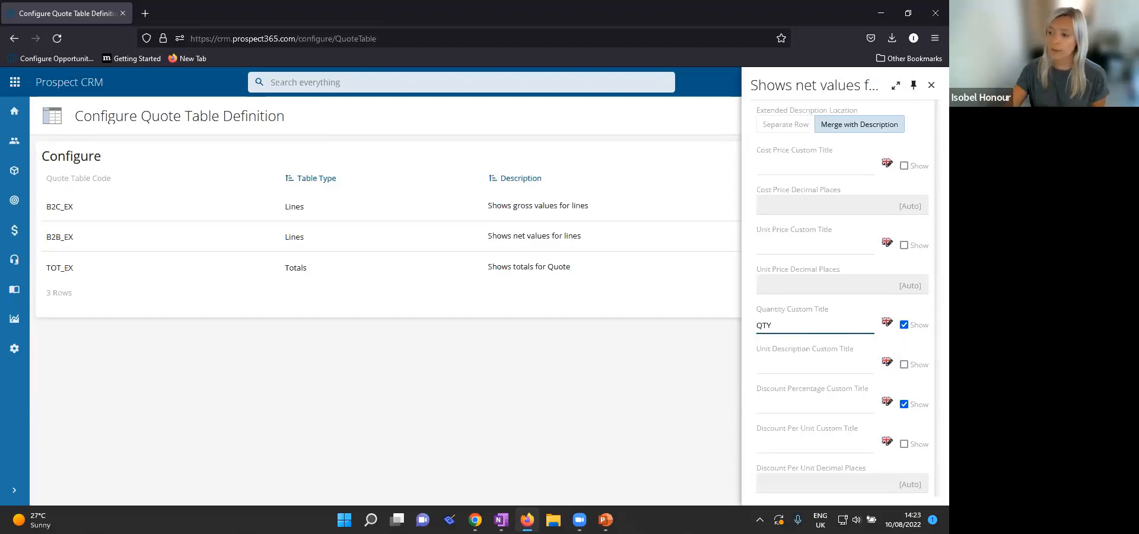
pyautogui.click(746, 301)
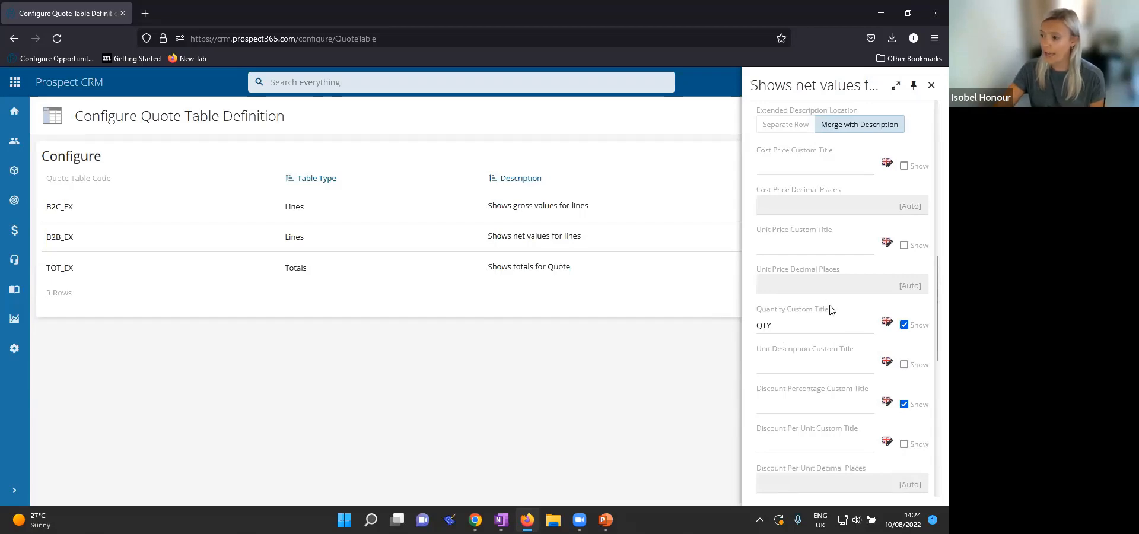
# Set the Unit Line Price After Discount decimal places to 4.
pyautogui.scroll(-4, 847, 287)
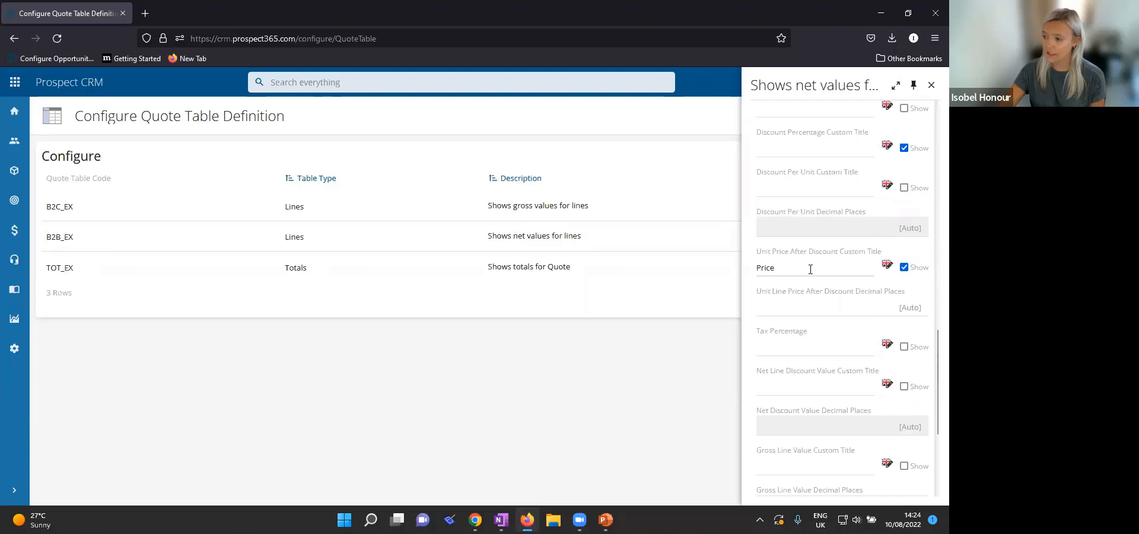
pyautogui.click(824, 312)
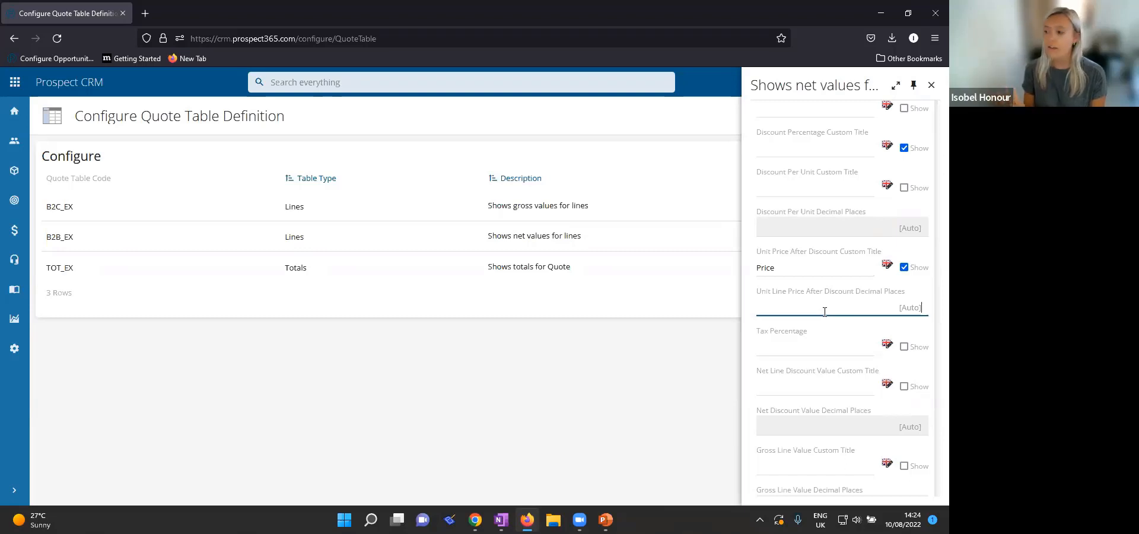
pyautogui.write('4')
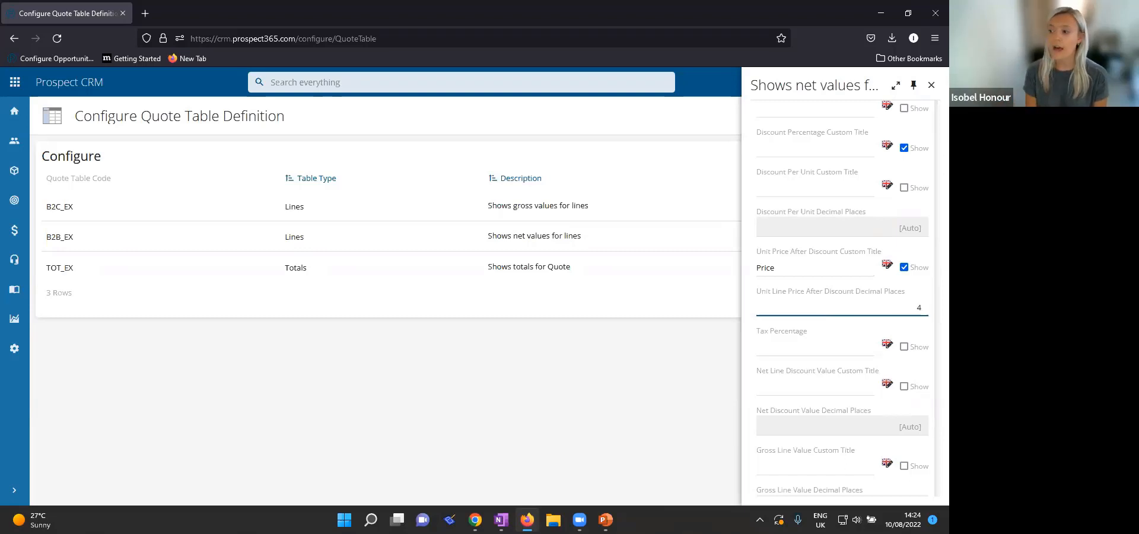
pyautogui.click(919, 285)
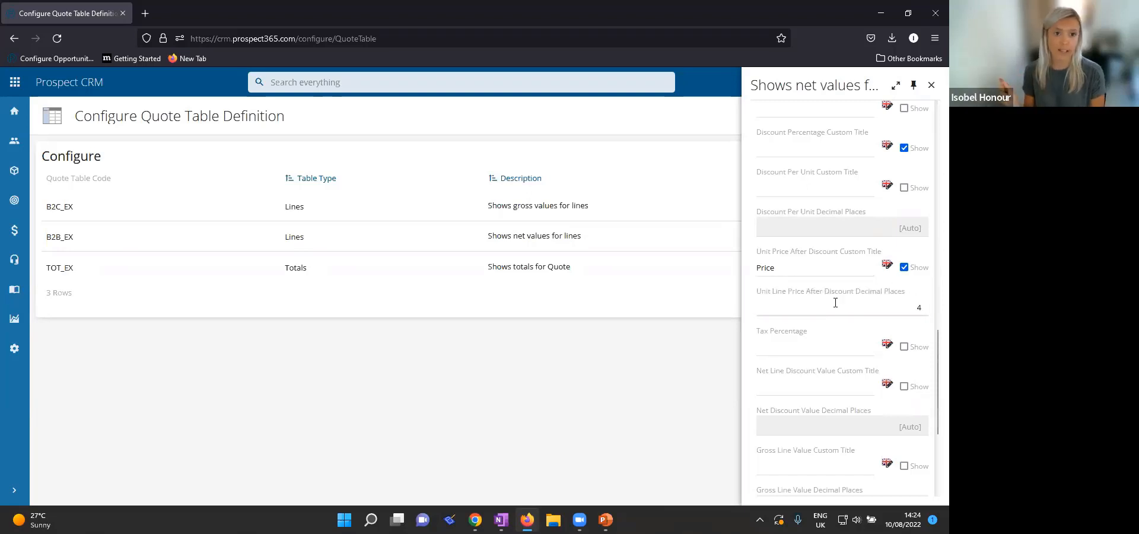
# Change the Unit Line Price After Discount decimal places to 2.
pyautogui.doubleClick(899, 307)
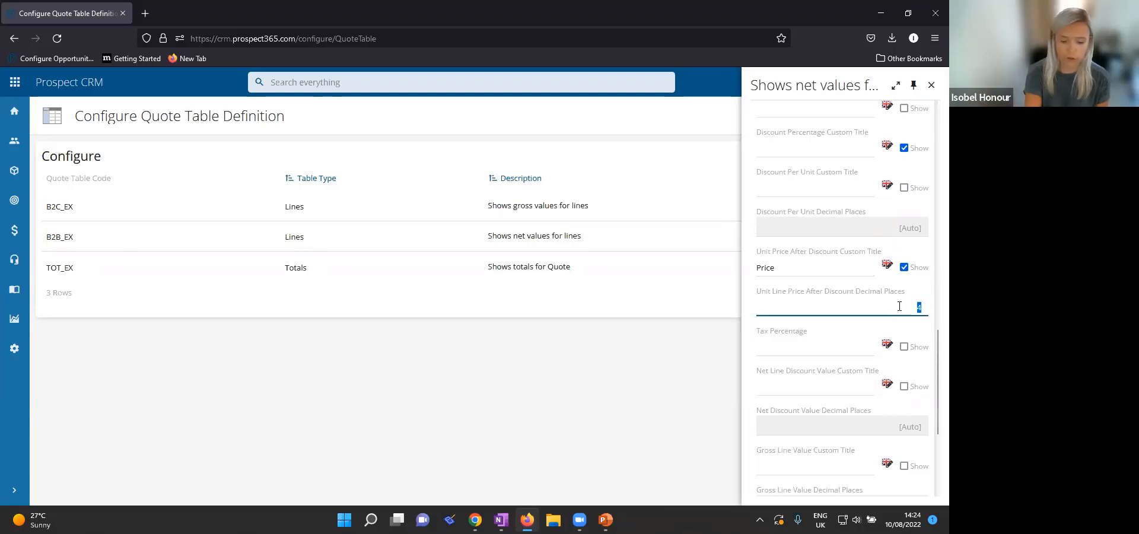
pyautogui.write('2')
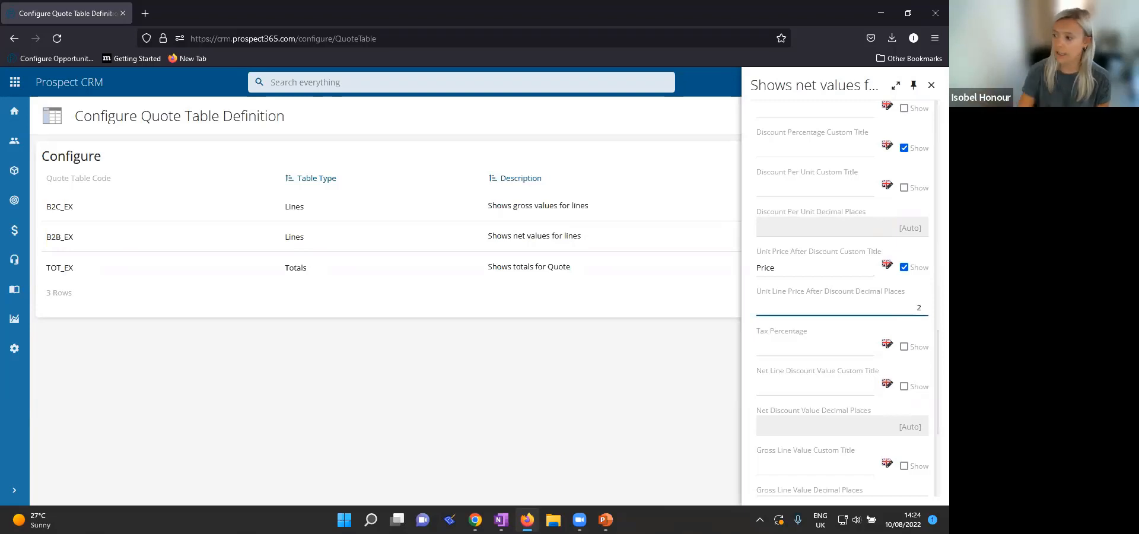
pyautogui.click(930, 296)
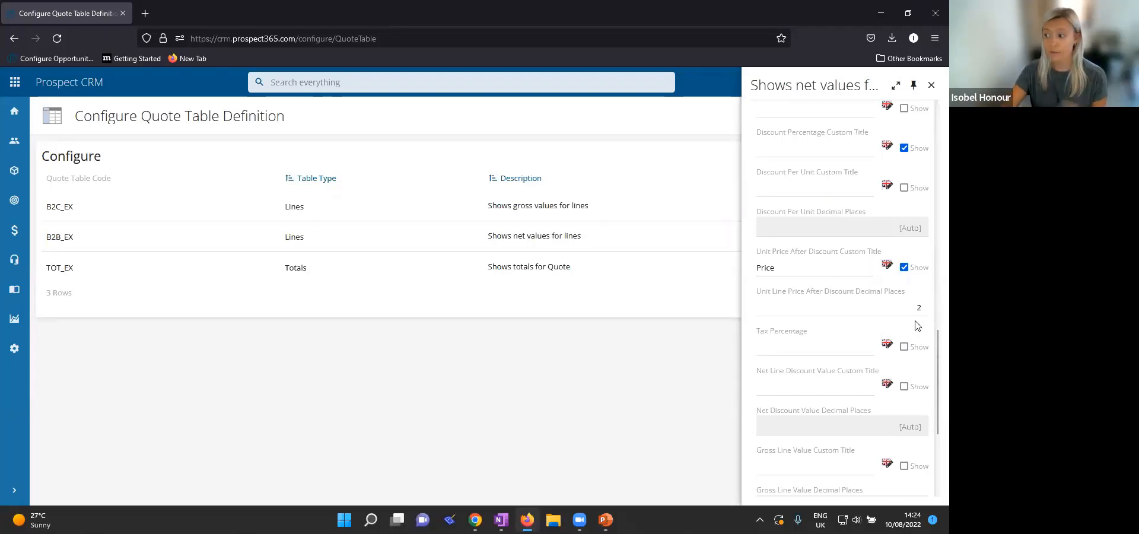
pyautogui.scroll(3, 890, 304)
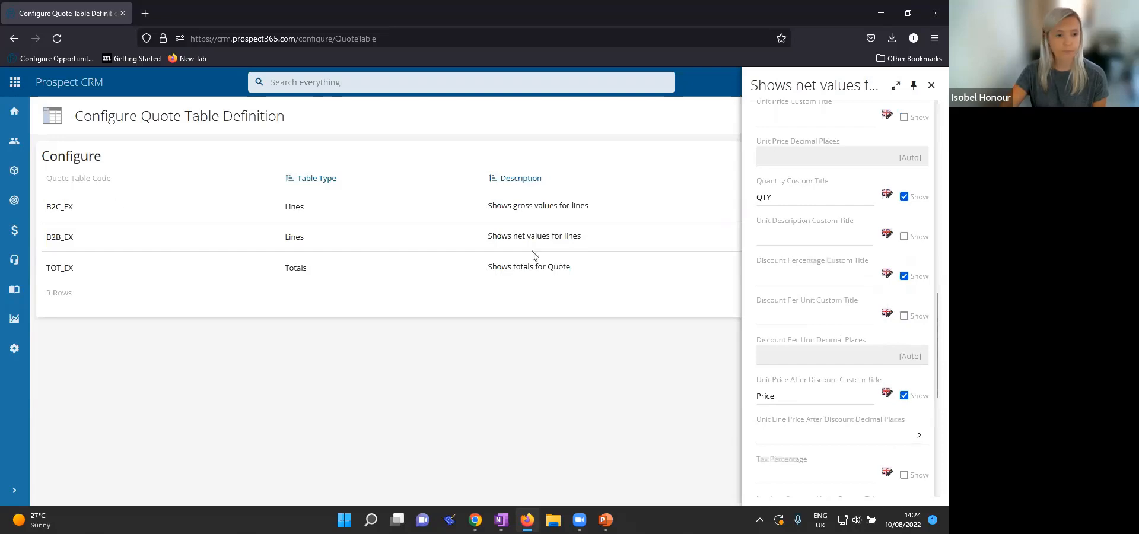
# Review the style name in the B2B_EX quote table definition's settings and close the definition.
pyautogui.scroll(6, 887, 318)
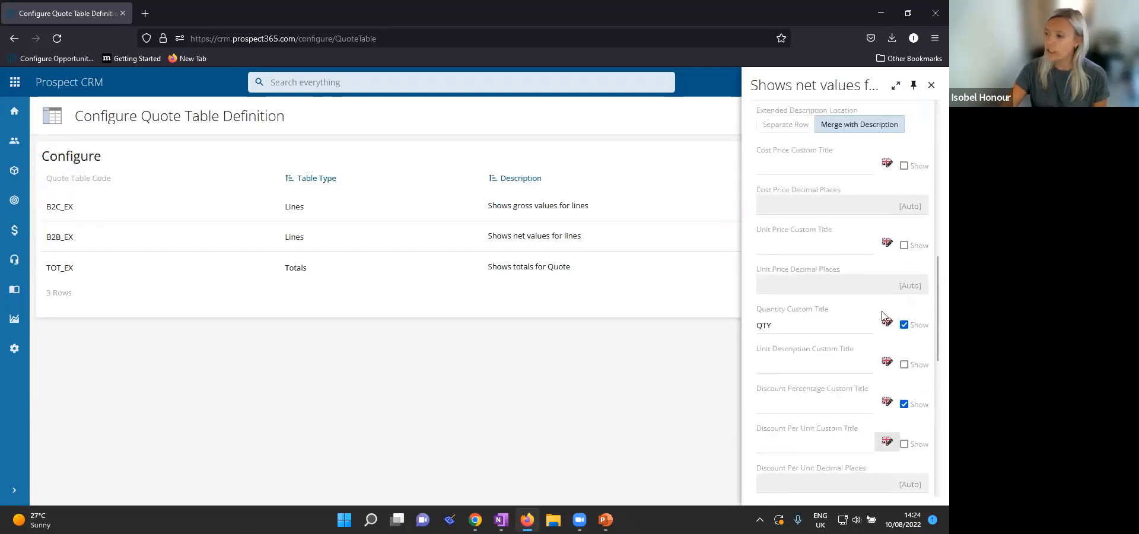
pyautogui.scroll(5, 884, 319)
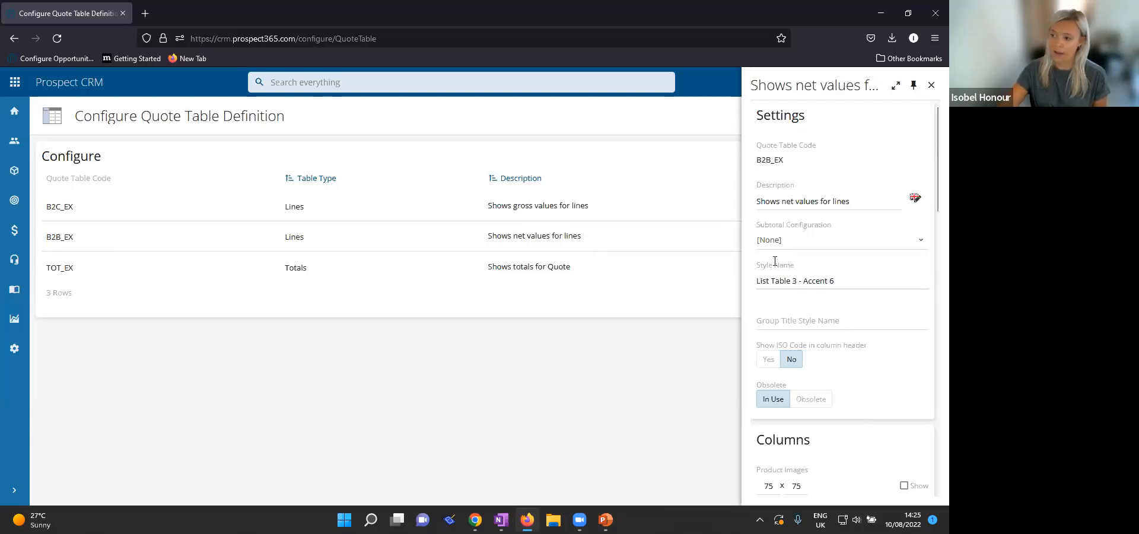
pyautogui.click(795, 279)
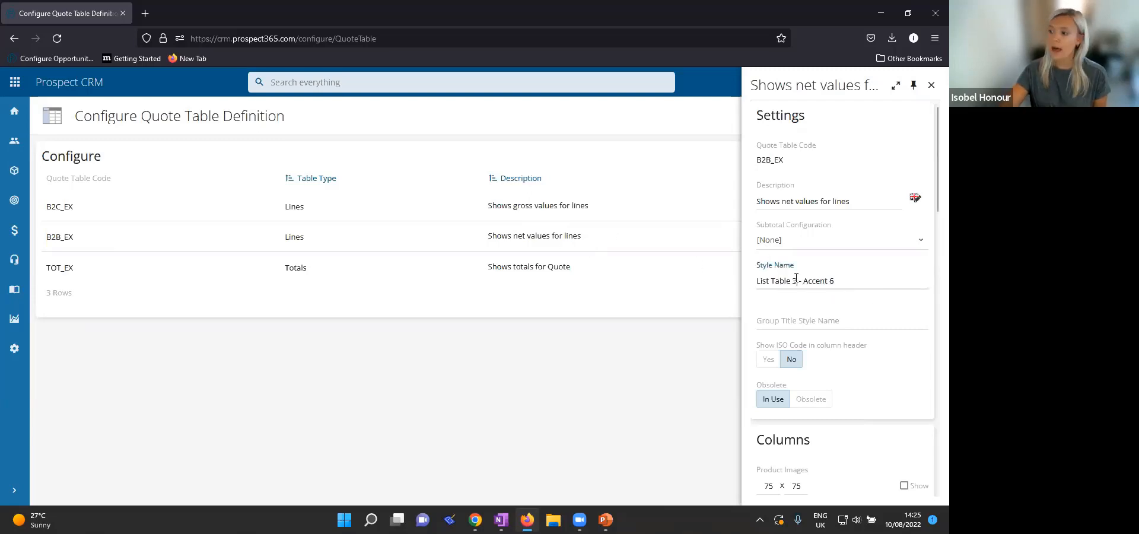
pyautogui.tripleClick(797, 279)
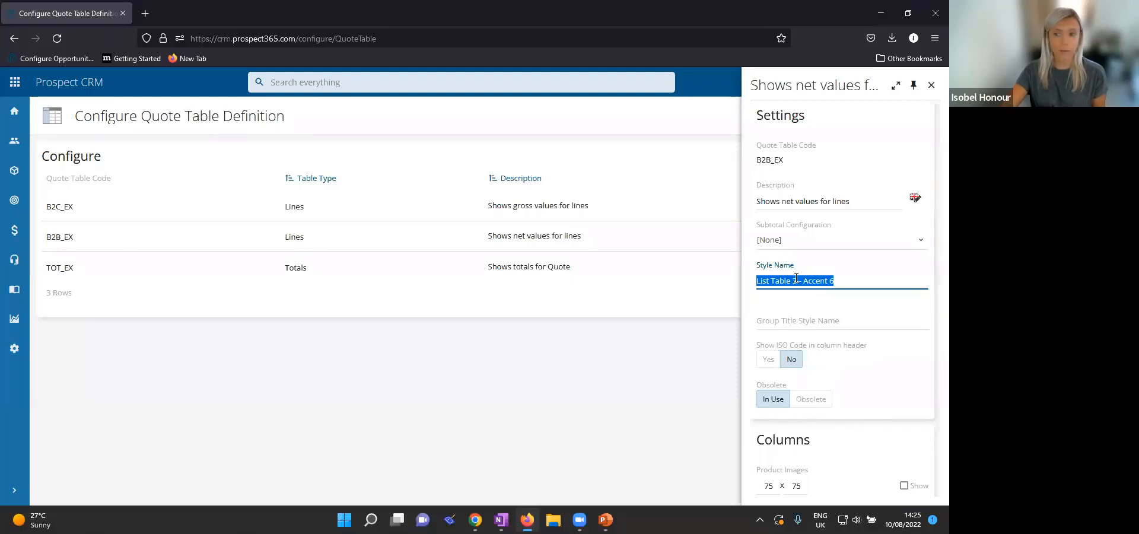
pyautogui.click(848, 282)
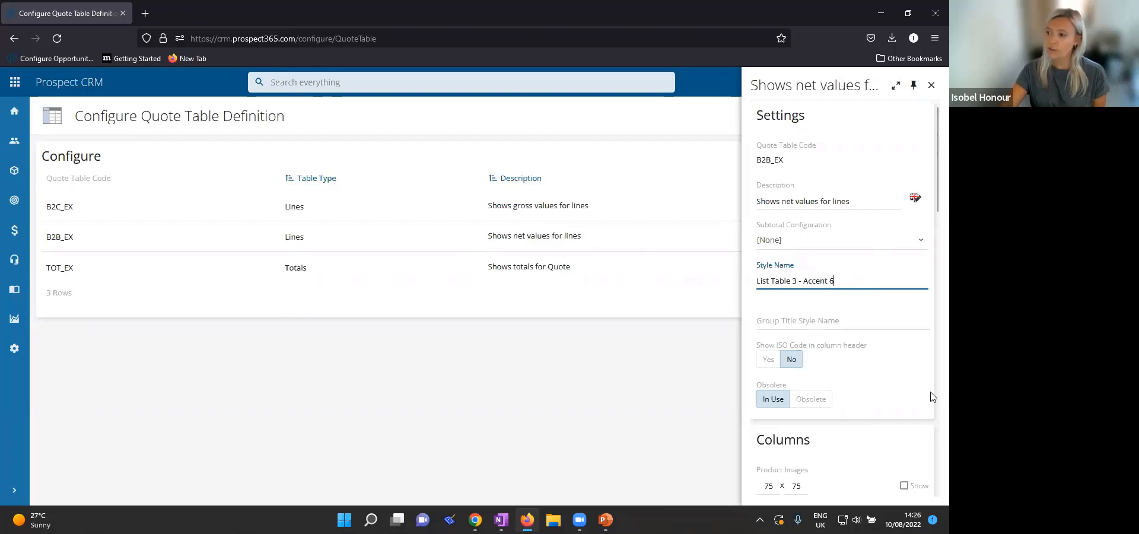
pyautogui.scroll(-2, 852, 295)
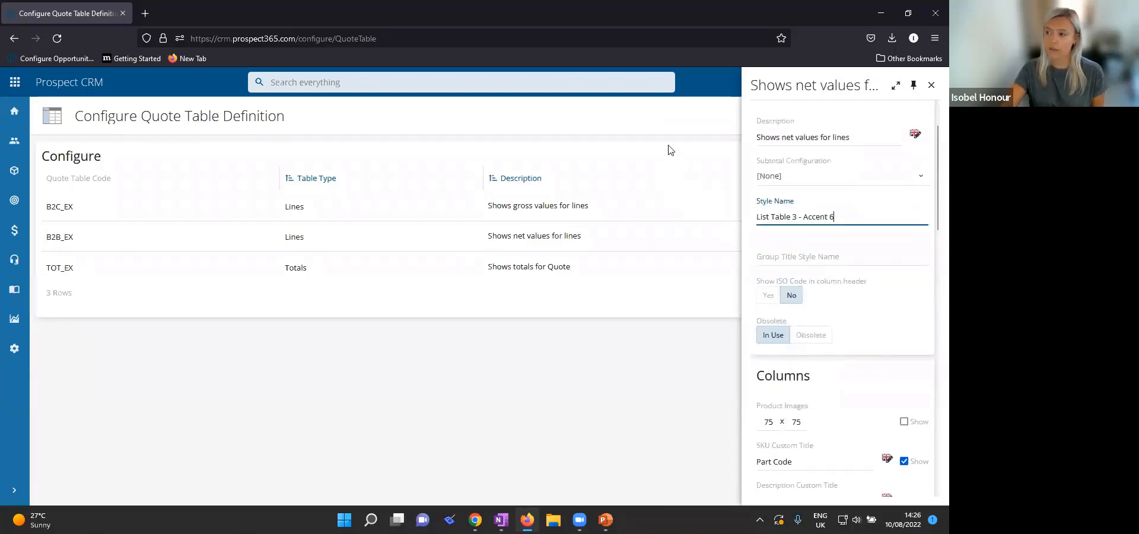
pyautogui.click(662, 126)
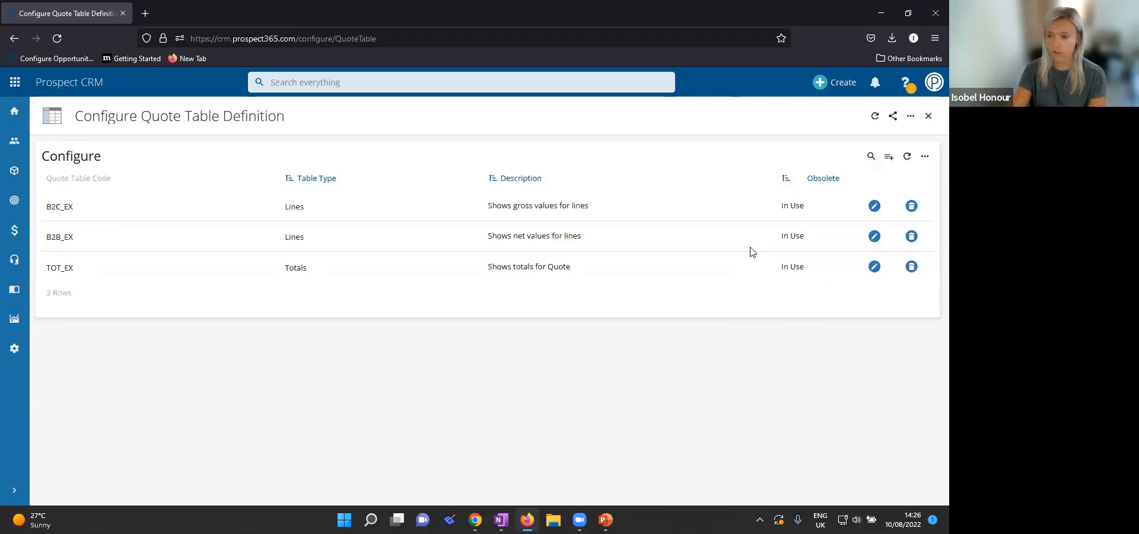
pyautogui.hotkey('alt', 'Tab')
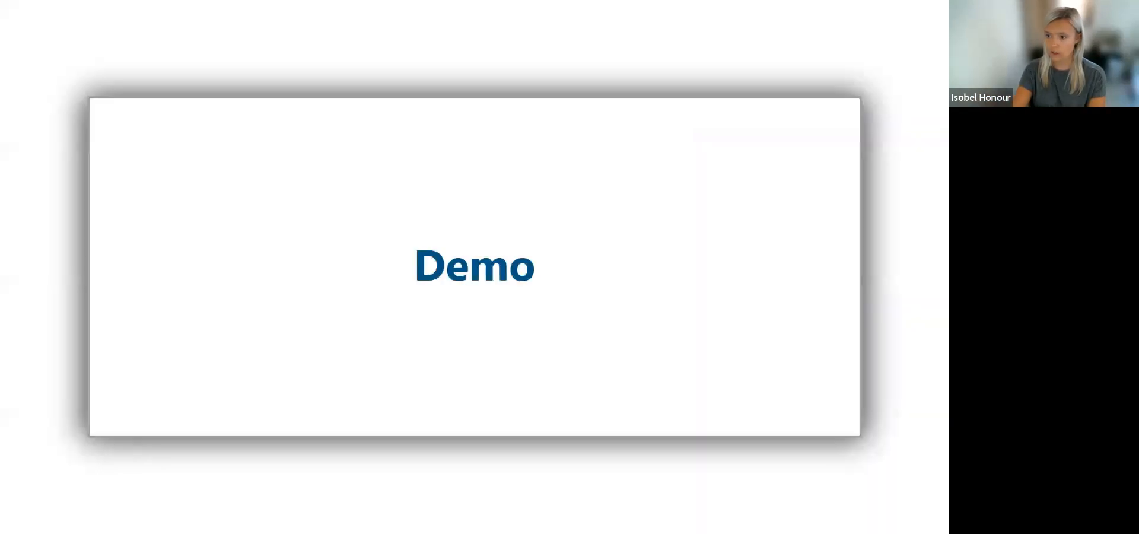
pyautogui.press('Left')
pyautogui.press('Left')
pyautogui.press('Left')
pyautogui.press('Left')
pyautogui.press('Left')
pyautogui.press('Left')
pyautogui.press('Left')
pyautogui.press('Left')
pyautogui.press('Left')
pyautogui.press('Left')
pyautogui.press('Left')
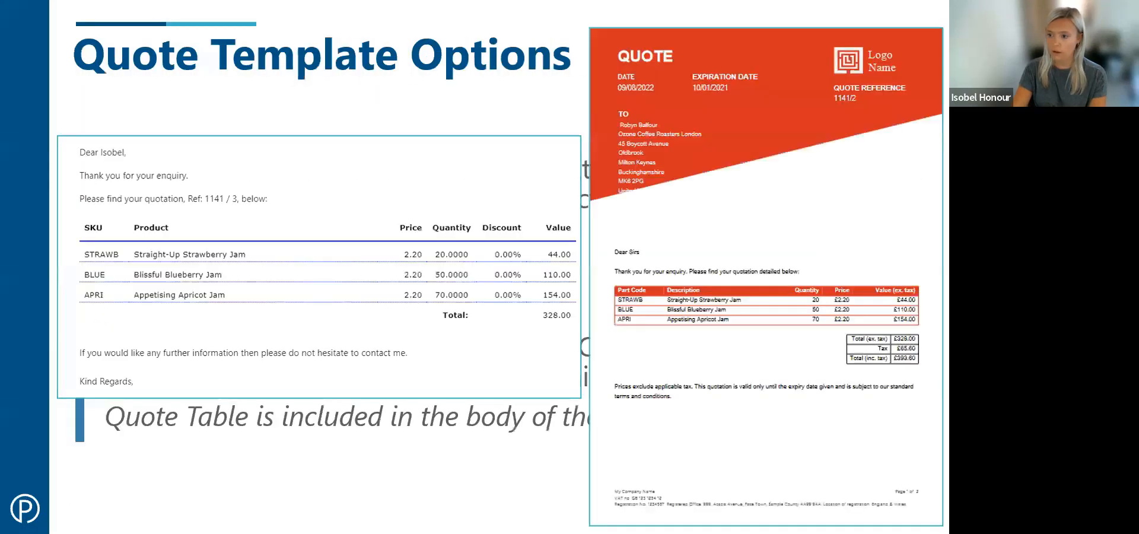
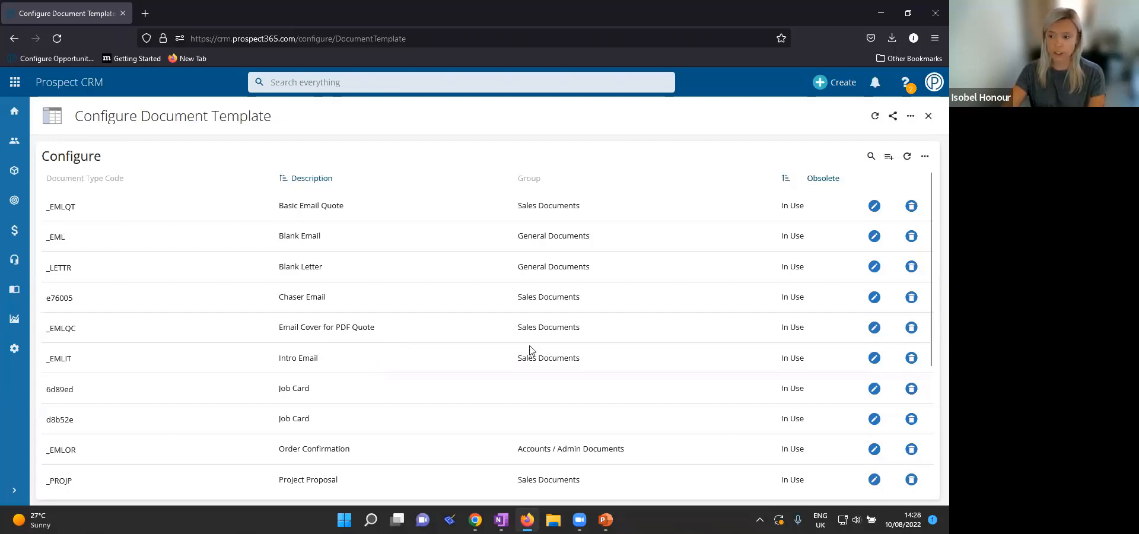
# Attach the Project Proposal template to the Email Cover for PDF Quote template and set its PDF option to Yes.
pyautogui.click(874, 328)
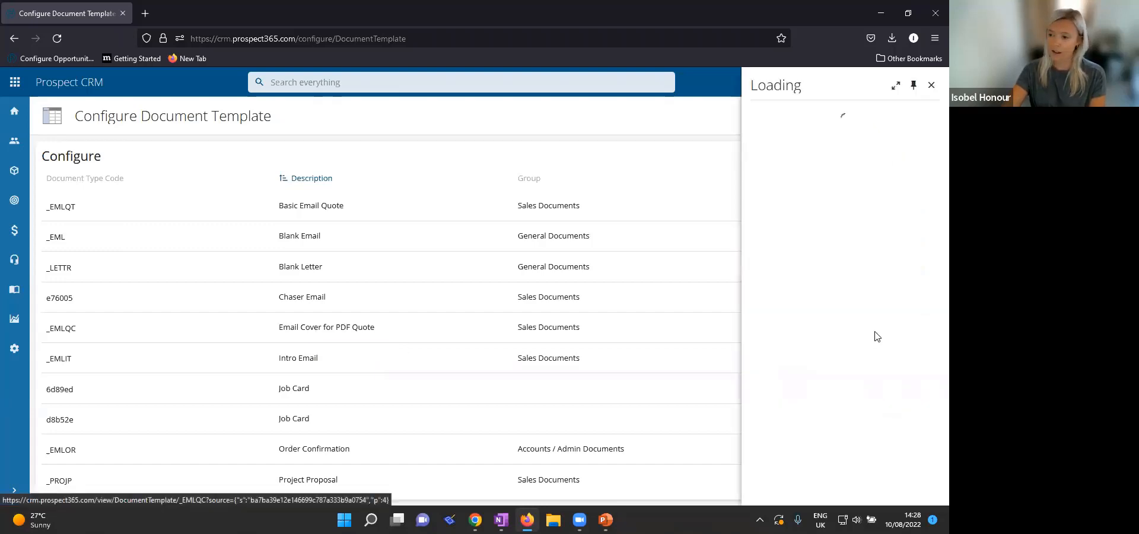
pyautogui.scroll(-5, 876, 331)
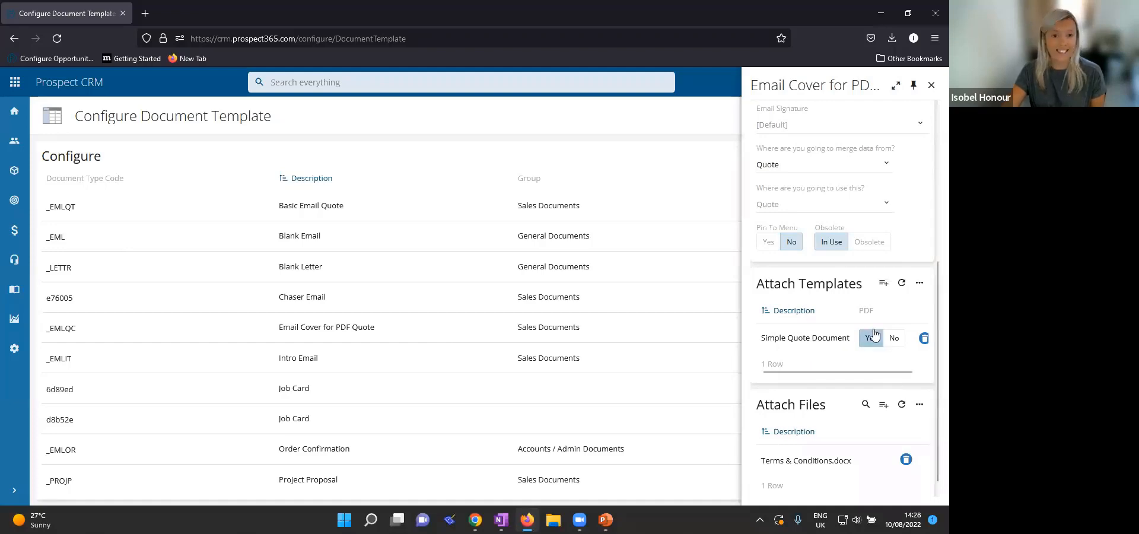
pyautogui.scroll(5, 855, 299)
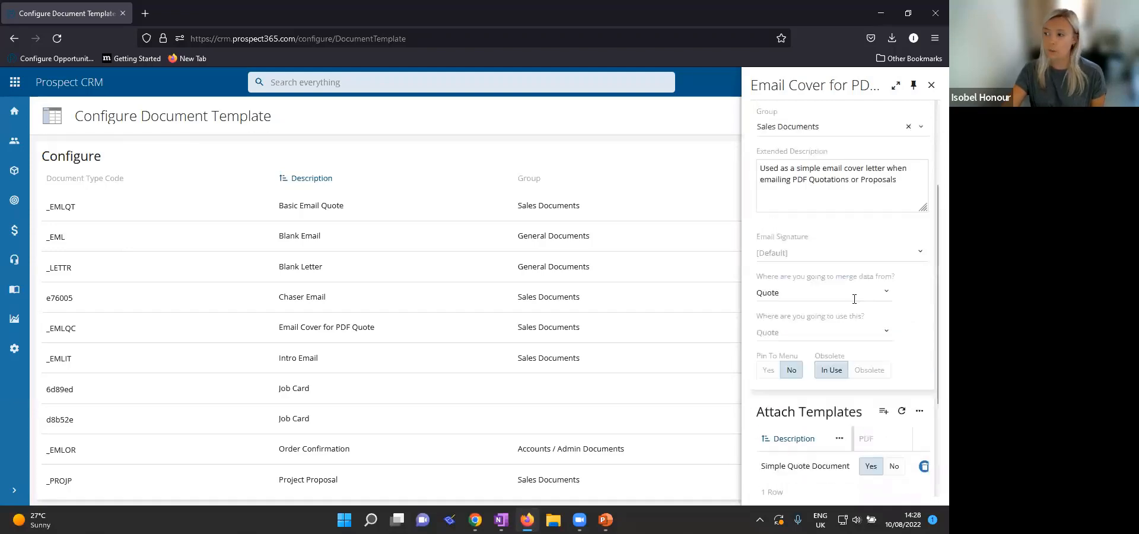
pyautogui.scroll(-5, 810, 282)
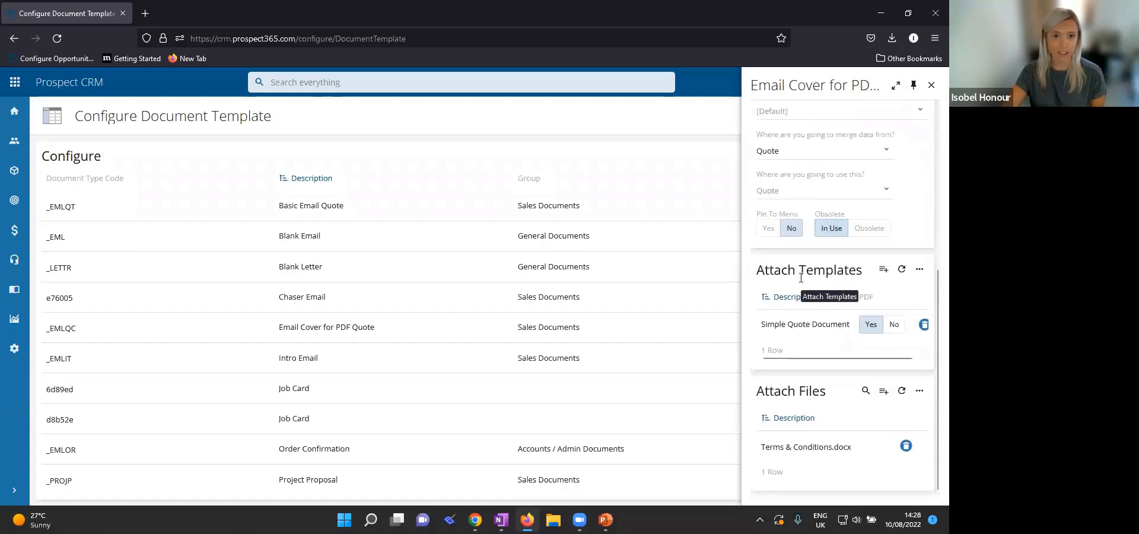
pyautogui.click(883, 270)
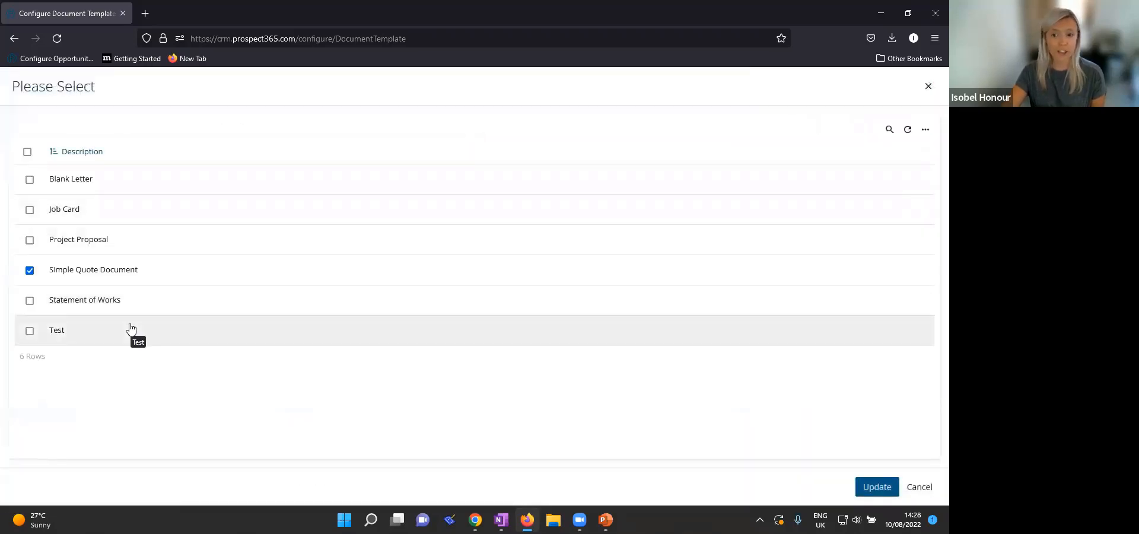
pyautogui.click(101, 244)
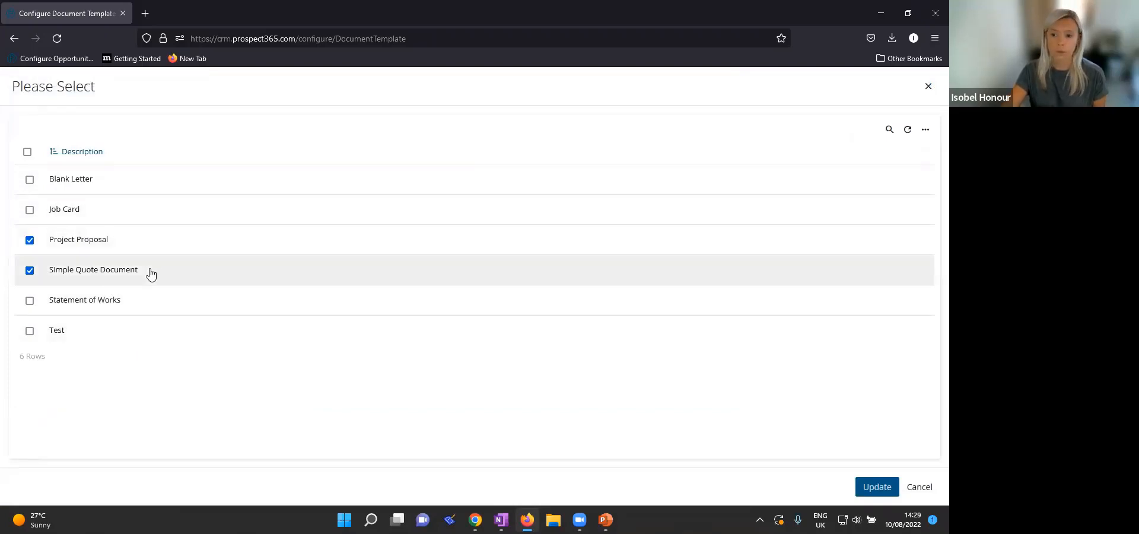
pyautogui.click(877, 486)
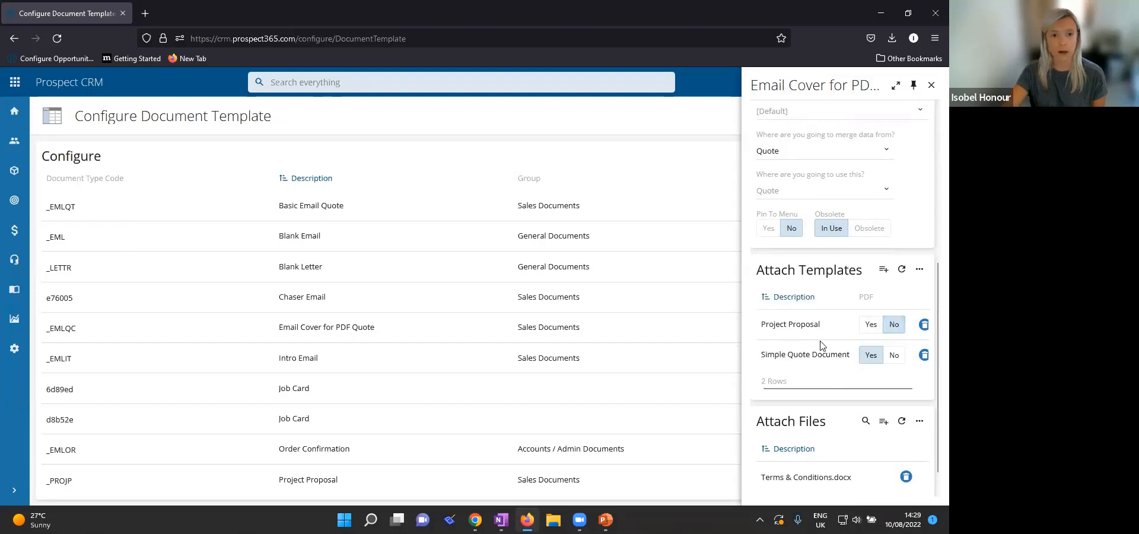
pyautogui.click(872, 327)
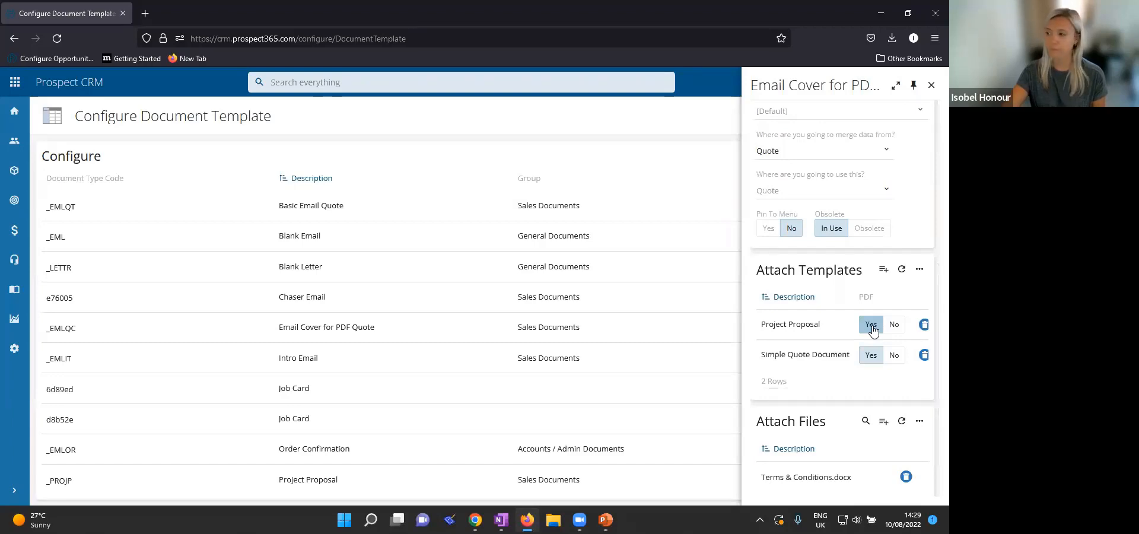
pyautogui.scroll(-1, 878, 415)
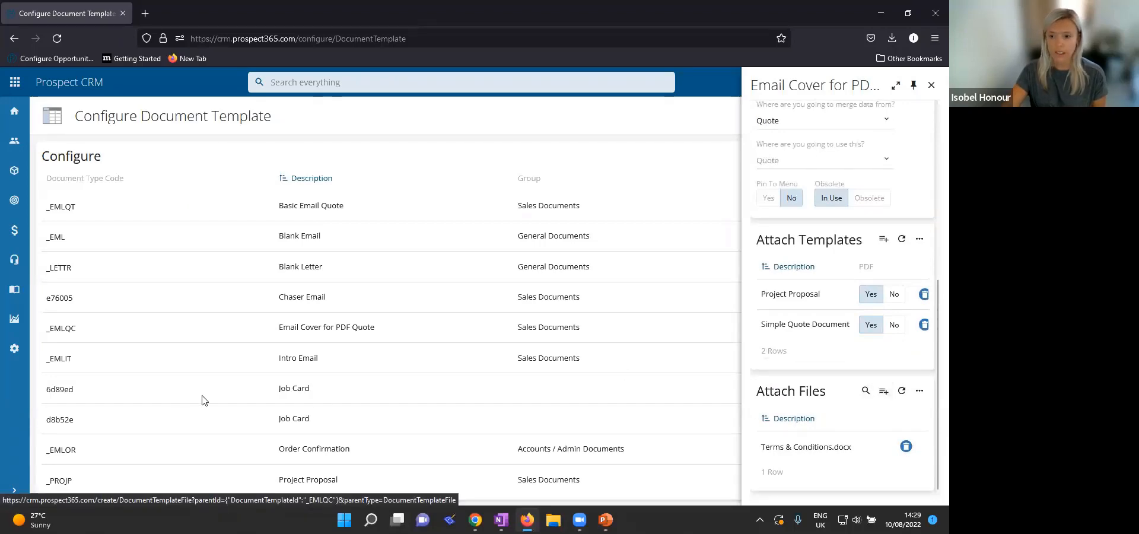
# View the Terms & Conditions folder in the Library and return to the document template list.
pyautogui.click(14, 490)
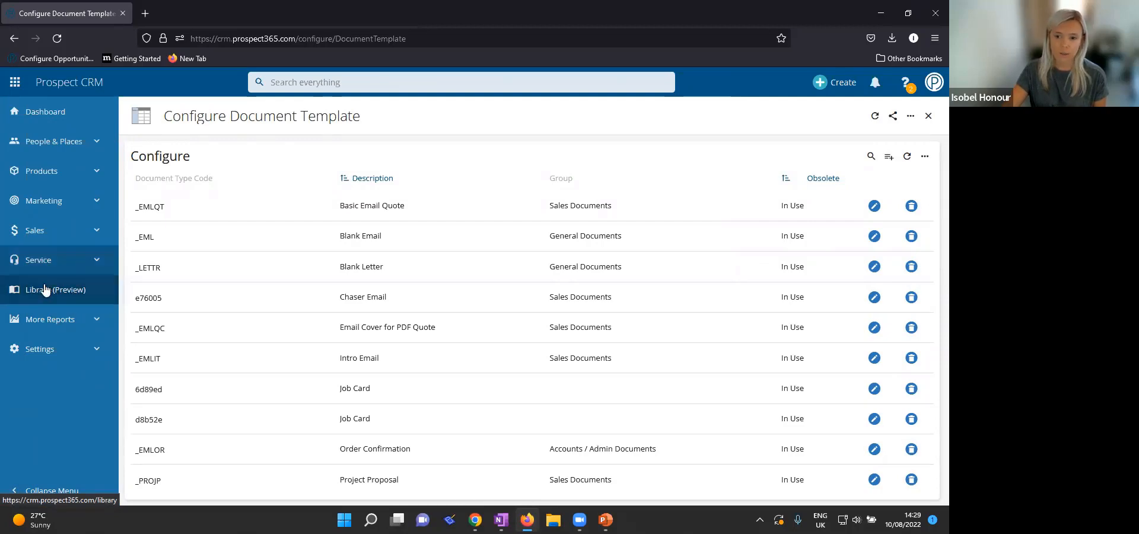
pyautogui.click(67, 297)
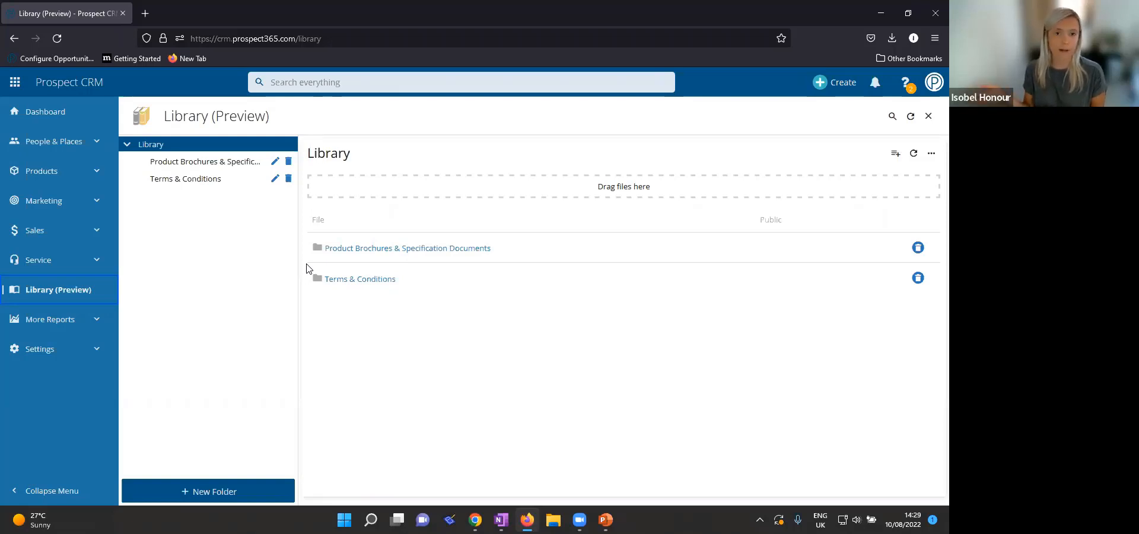
pyautogui.click(181, 180)
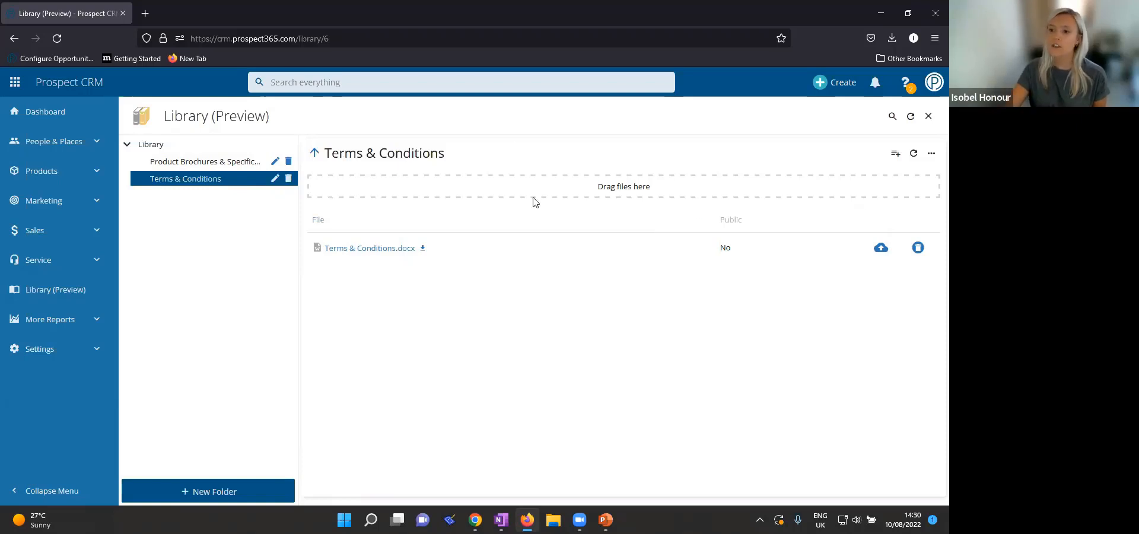
pyautogui.click(929, 116)
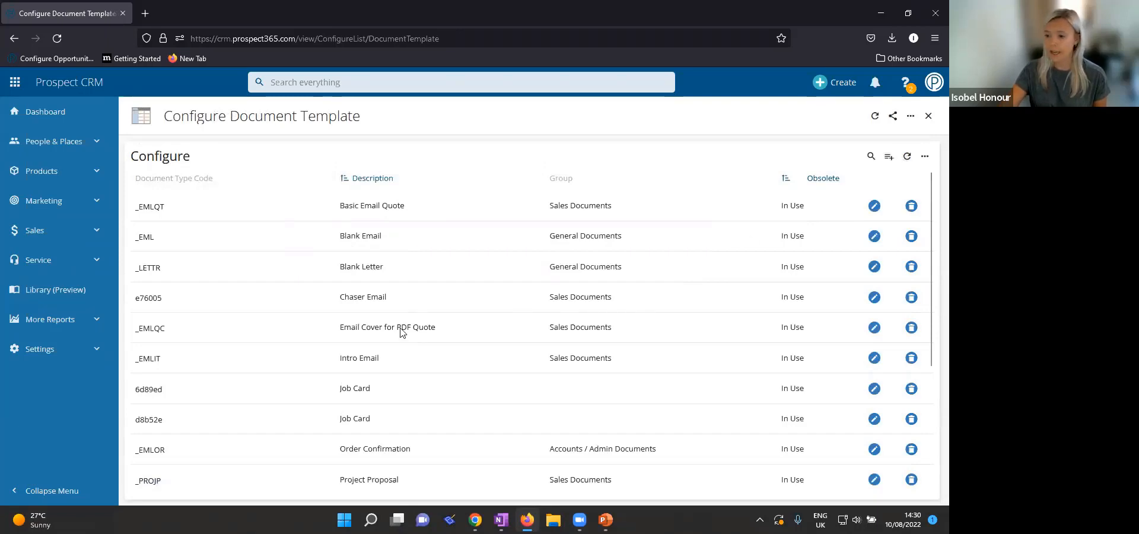
# Attach Product A Specification.docx from the Product Brochures & Specification Documents library folder to the Email Cover for PDF Quote template and close it.
pyautogui.click(875, 328)
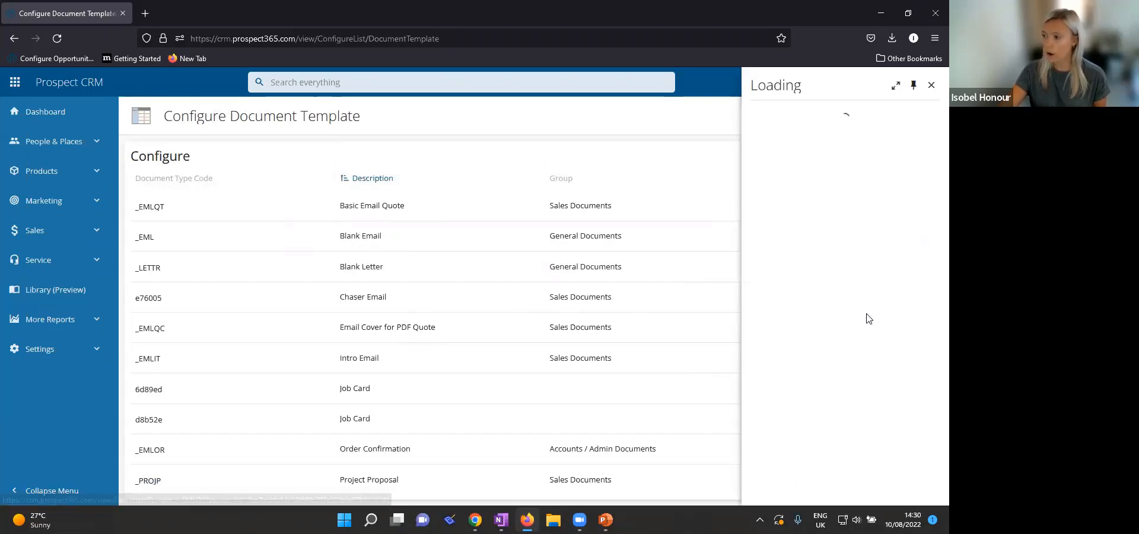
pyautogui.scroll(-2, 865, 309)
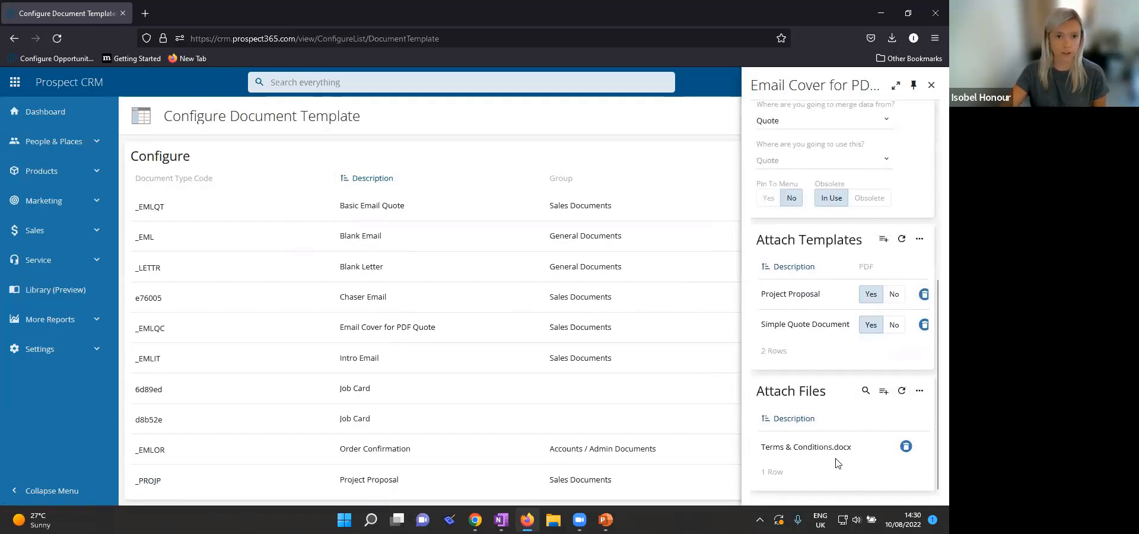
pyautogui.click(884, 391)
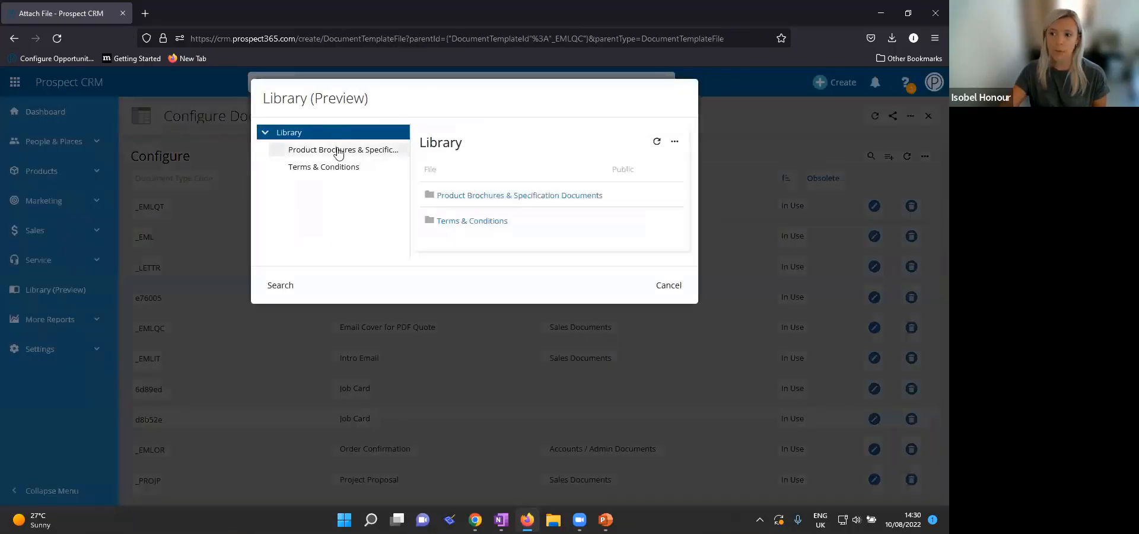
pyautogui.click(338, 152)
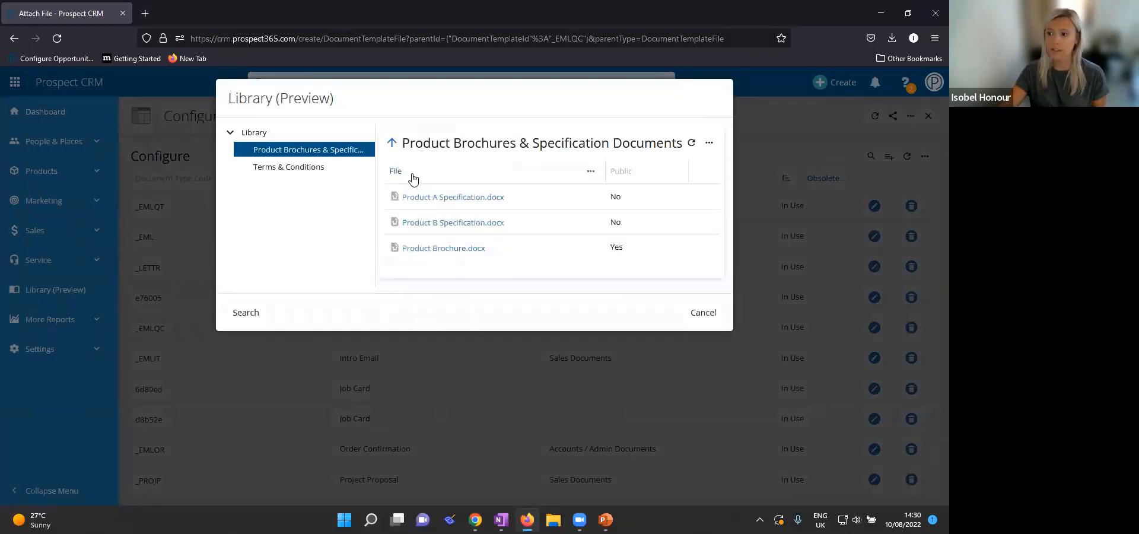
pyautogui.click(446, 198)
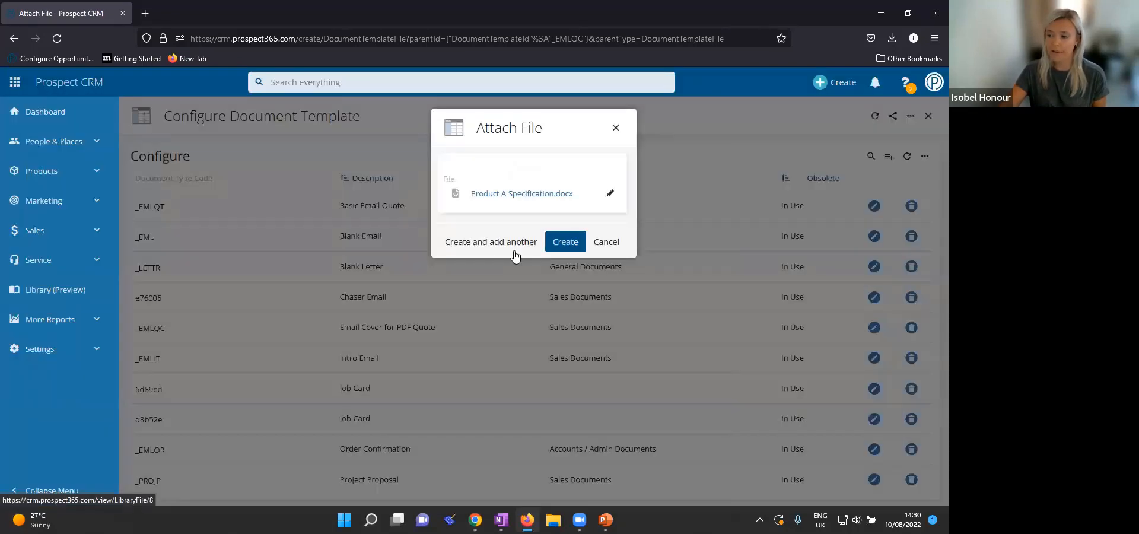
pyautogui.click(556, 244)
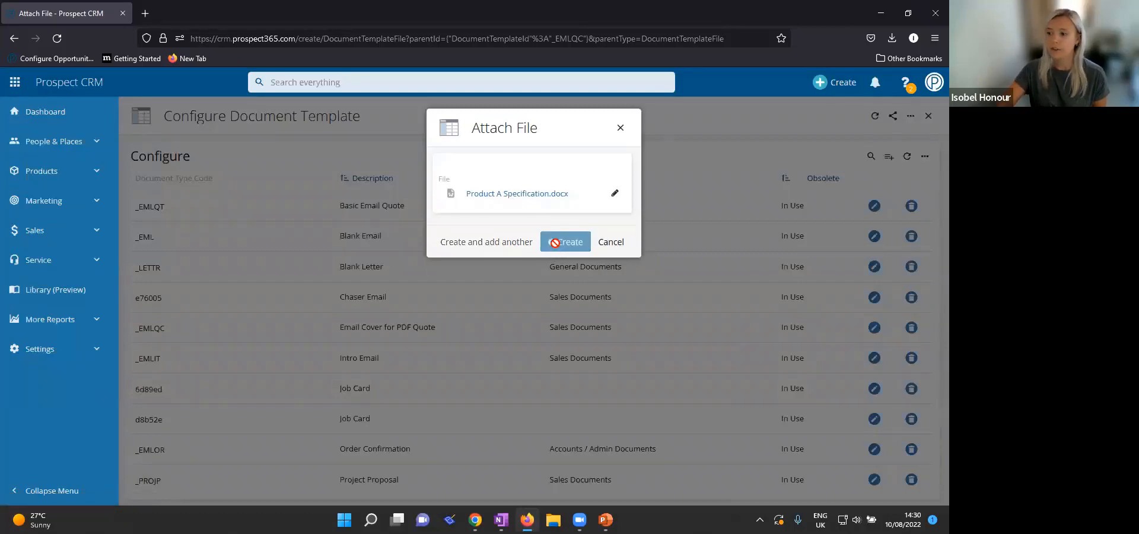
pyautogui.scroll(-5, 846, 357)
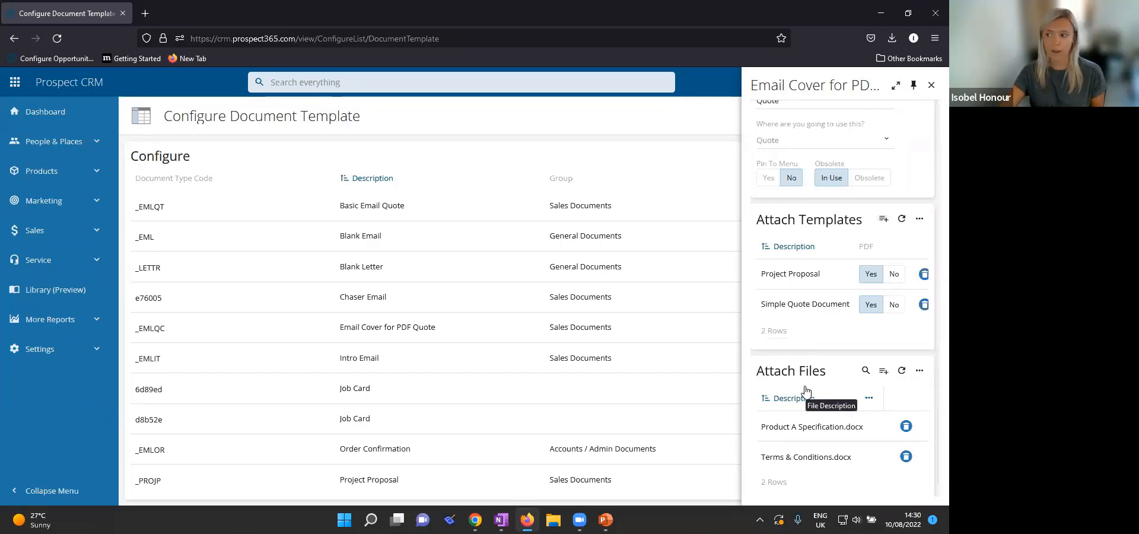
pyautogui.scroll(8, 805, 391)
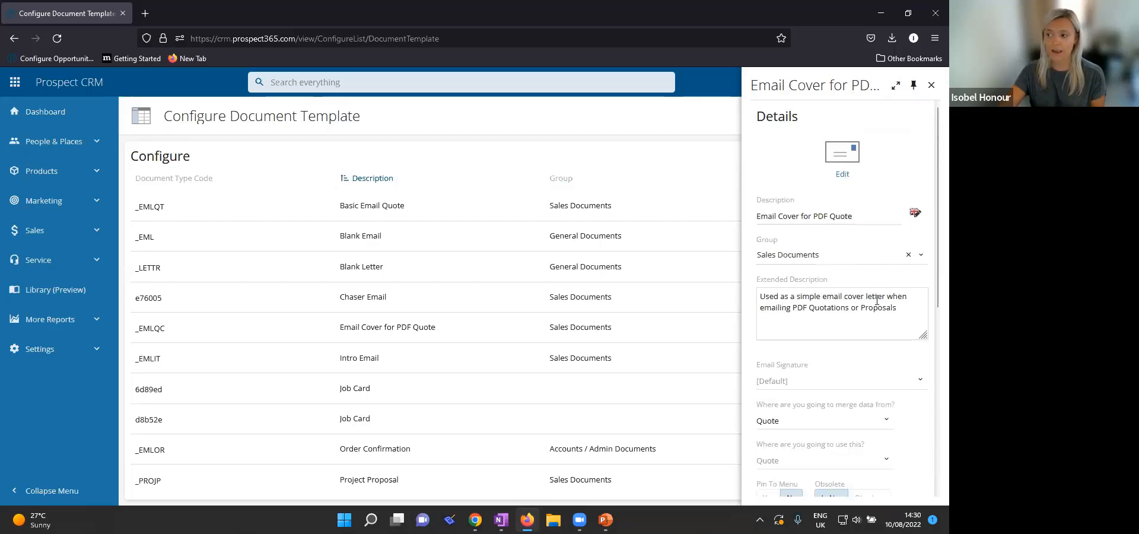
pyautogui.scroll(-4, 878, 306)
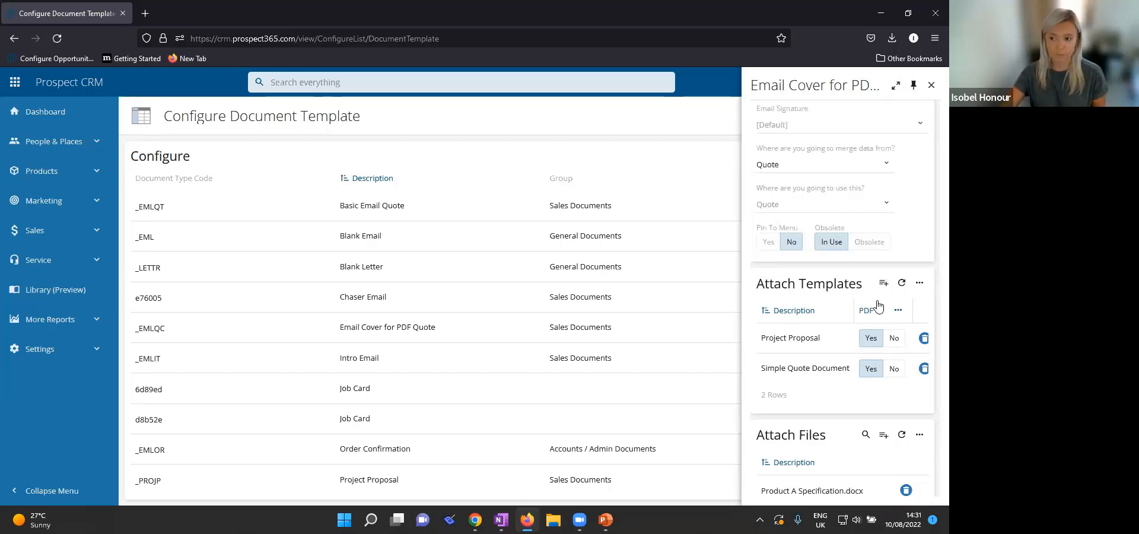
pyautogui.click(302, 206)
pyautogui.moveTo(605, 520)
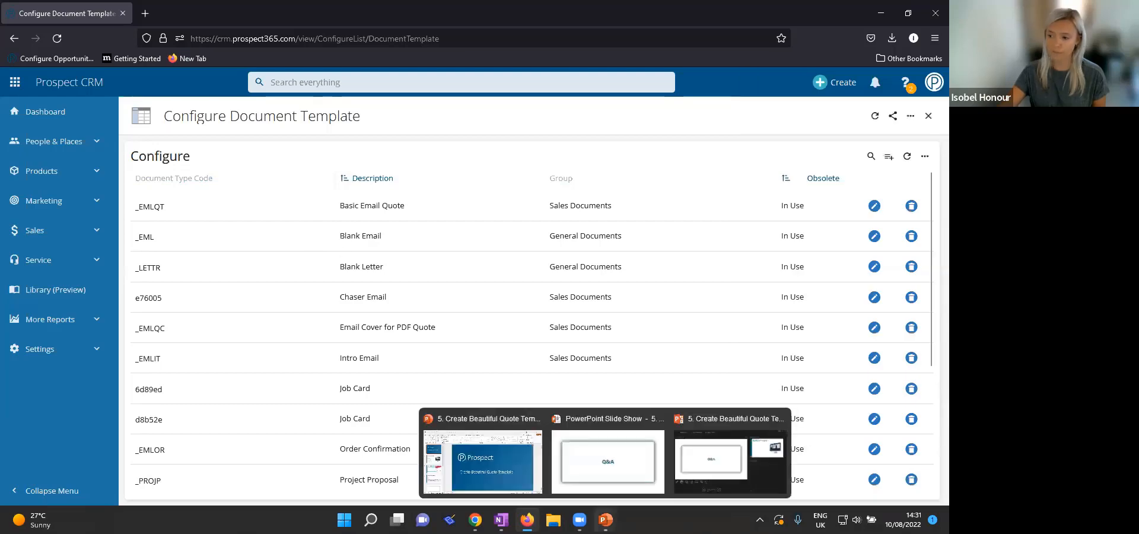
pyautogui.click(739, 460)
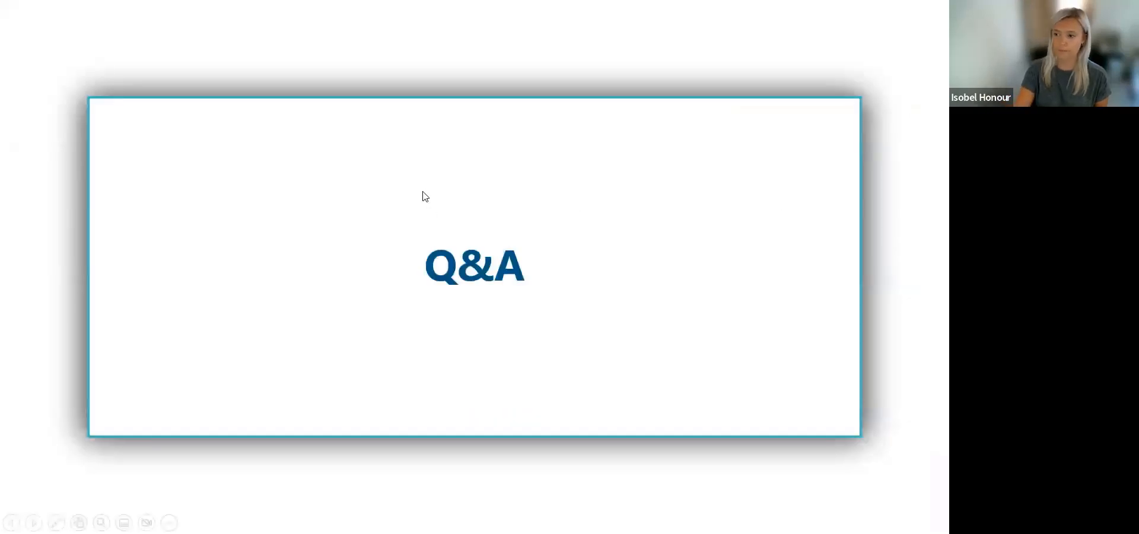
pyautogui.click(425, 196)
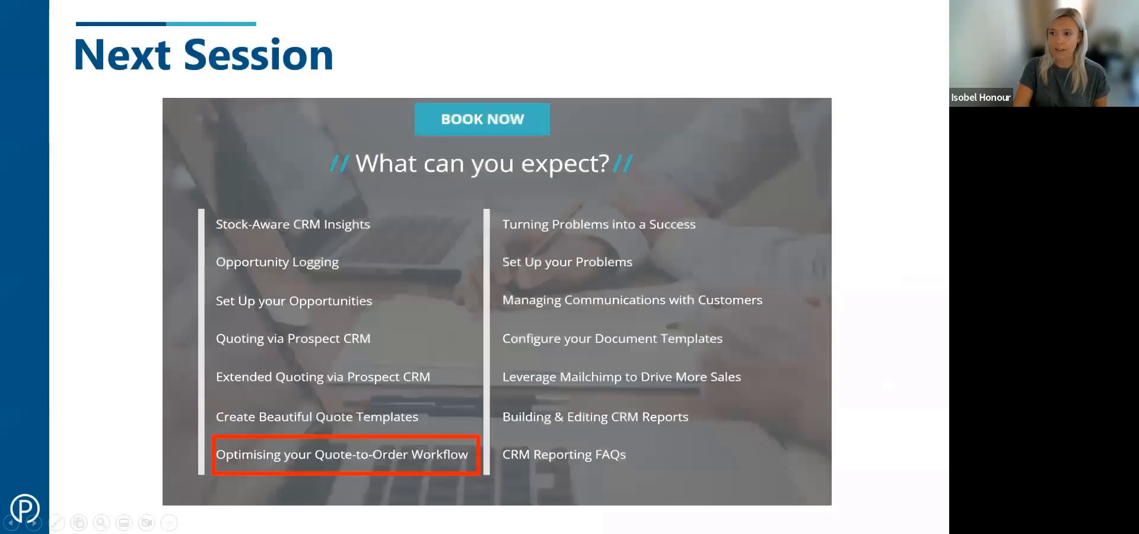